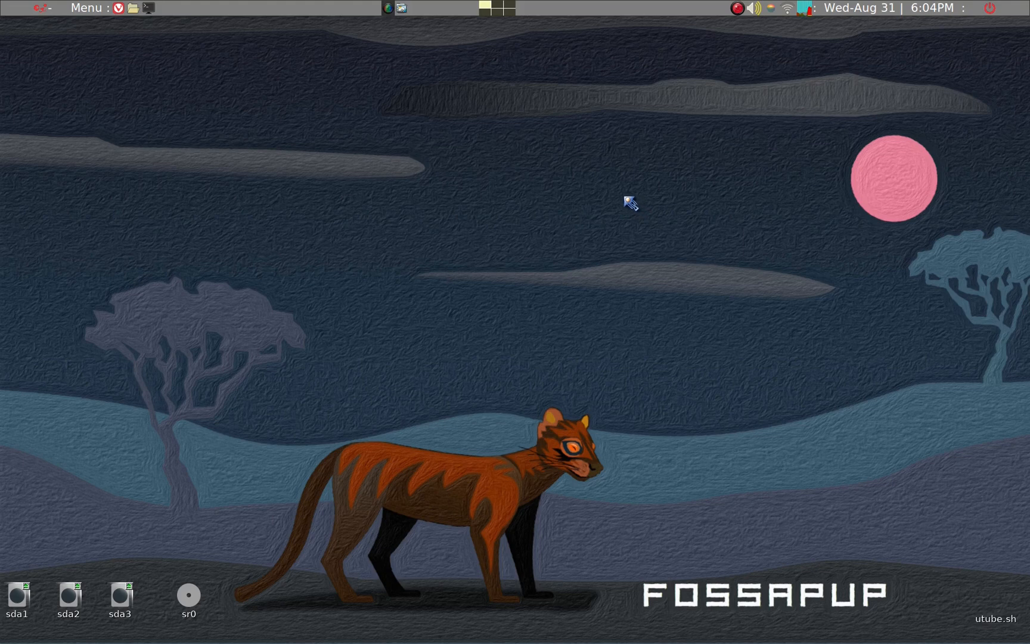
# Launch Asunder CD Ripper on an empty workspace and move its window towards the middle of the desktop
pyautogui.scroll(-2, 624, 197)
pyautogui.press('super+d')
pyautogui.write('asunder')
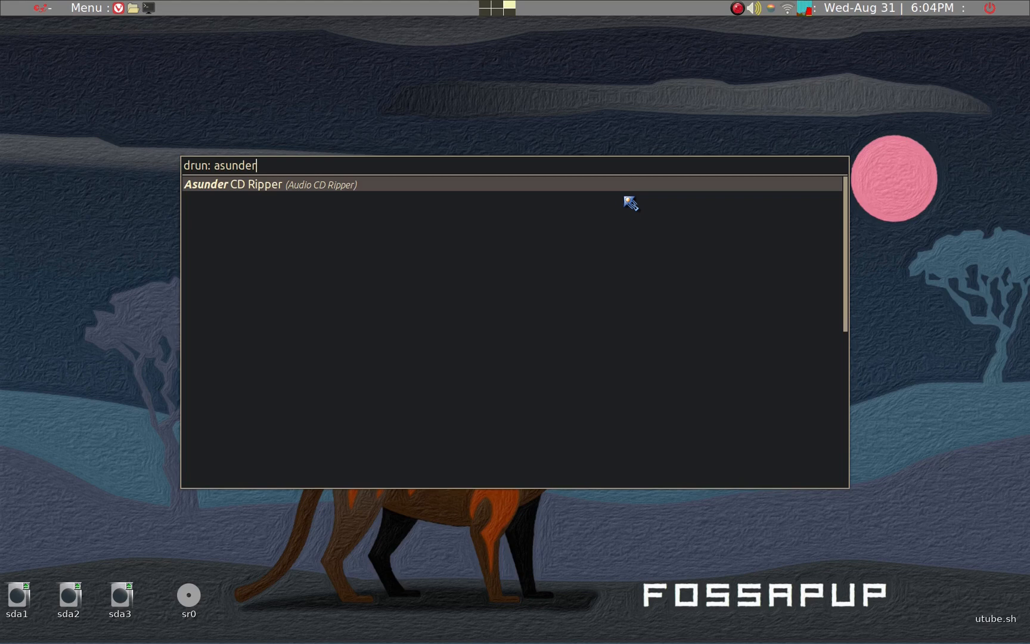
pyautogui.press('Return')
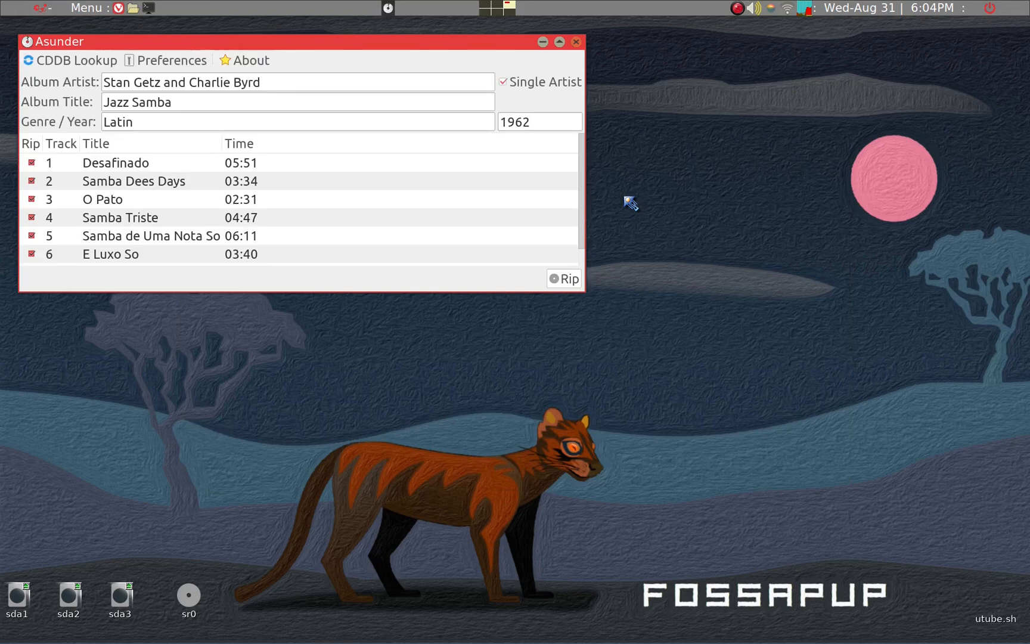
pyautogui.doubleClick(510, 45)
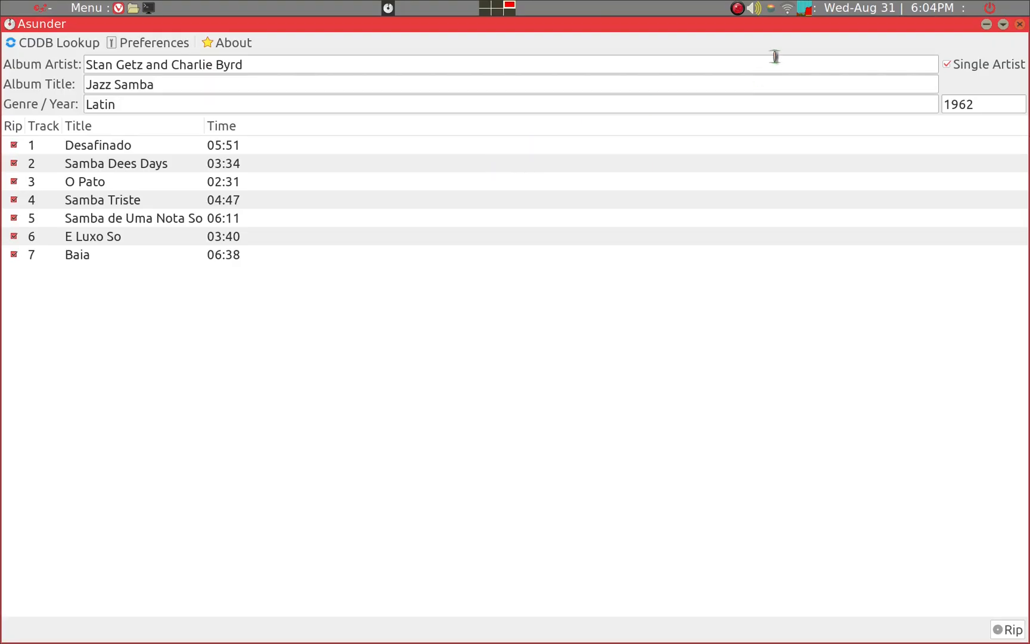
pyautogui.doubleClick(766, 28)
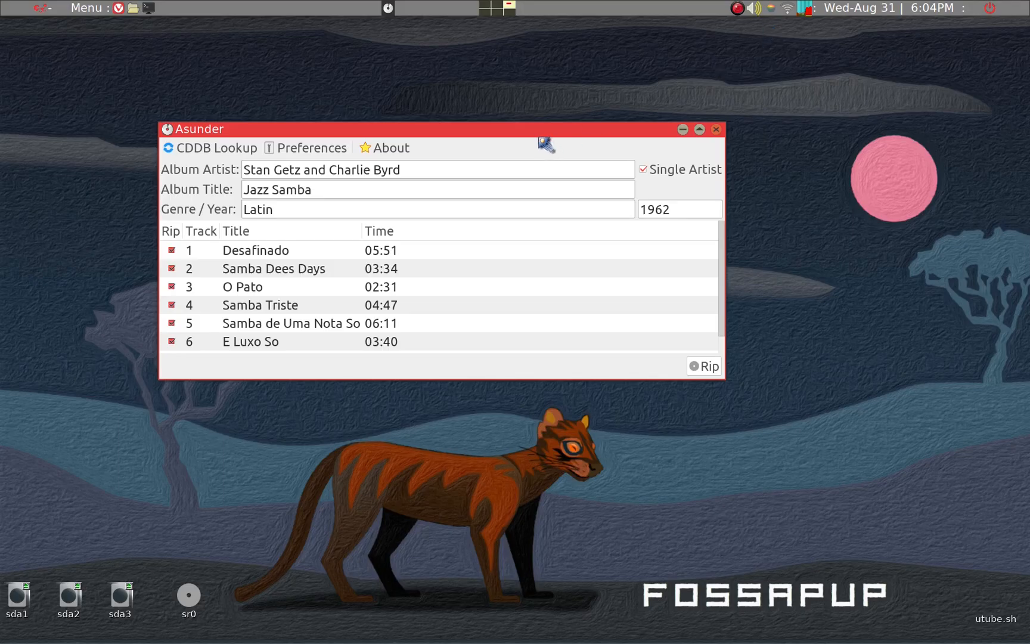
pyautogui.moveTo(535, 133); pyautogui.dragTo(573, 178)
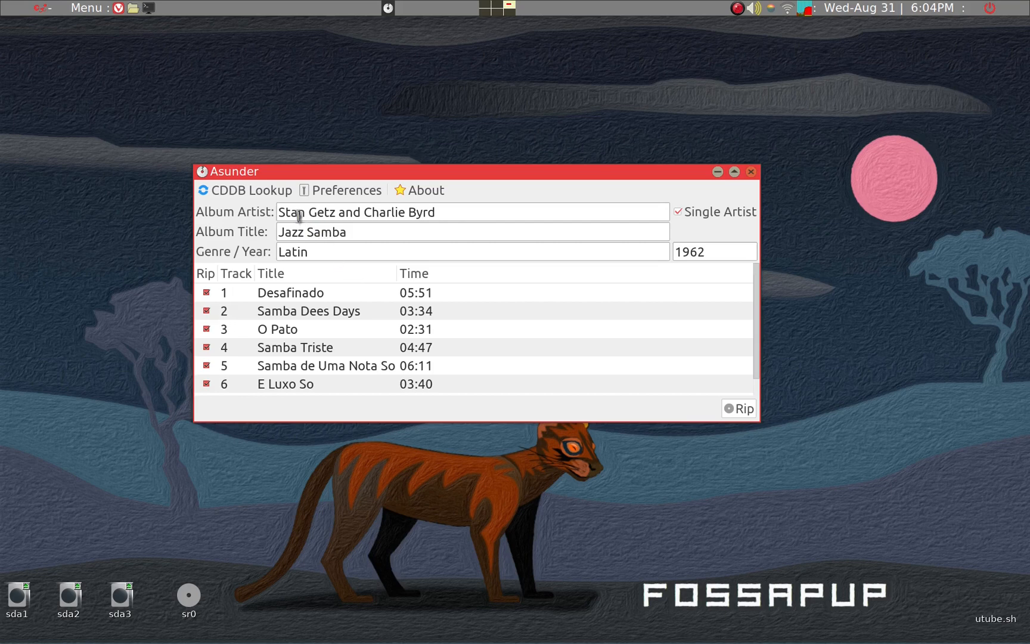
# Review the CDDB, proxy and faster-ripping options in the advanced preferences, and close the preferences without saving
pyautogui.click(331, 192)
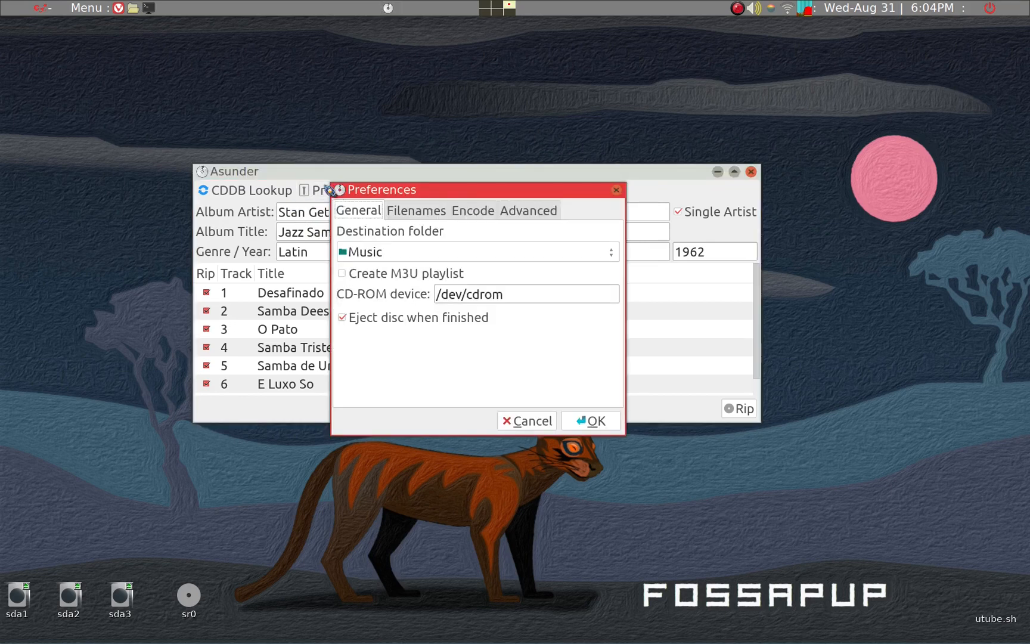
pyautogui.click(520, 216)
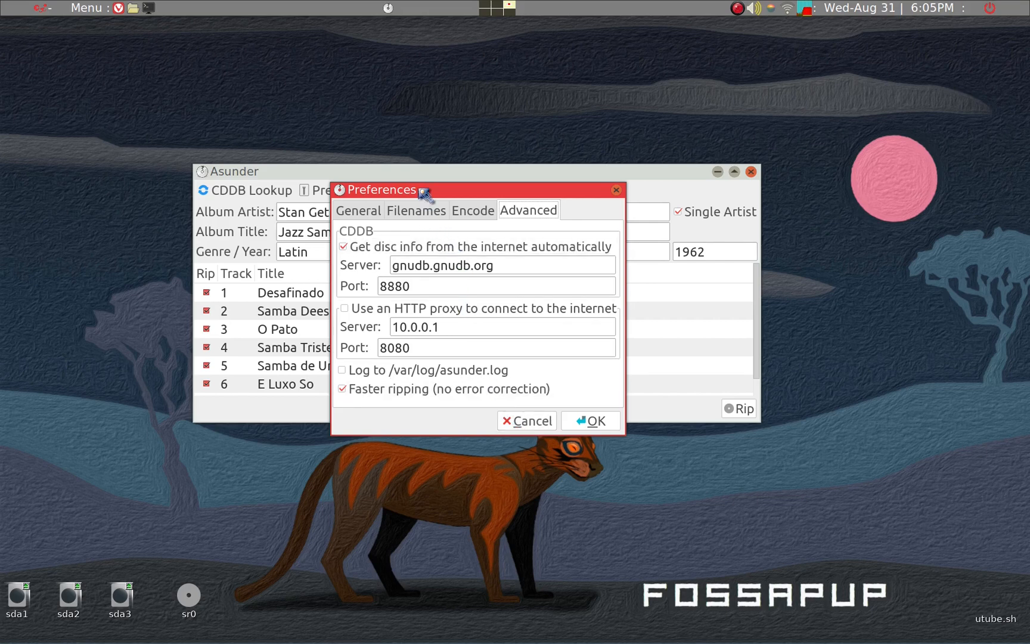
pyautogui.moveTo(425, 191); pyautogui.dragTo(533, 248)
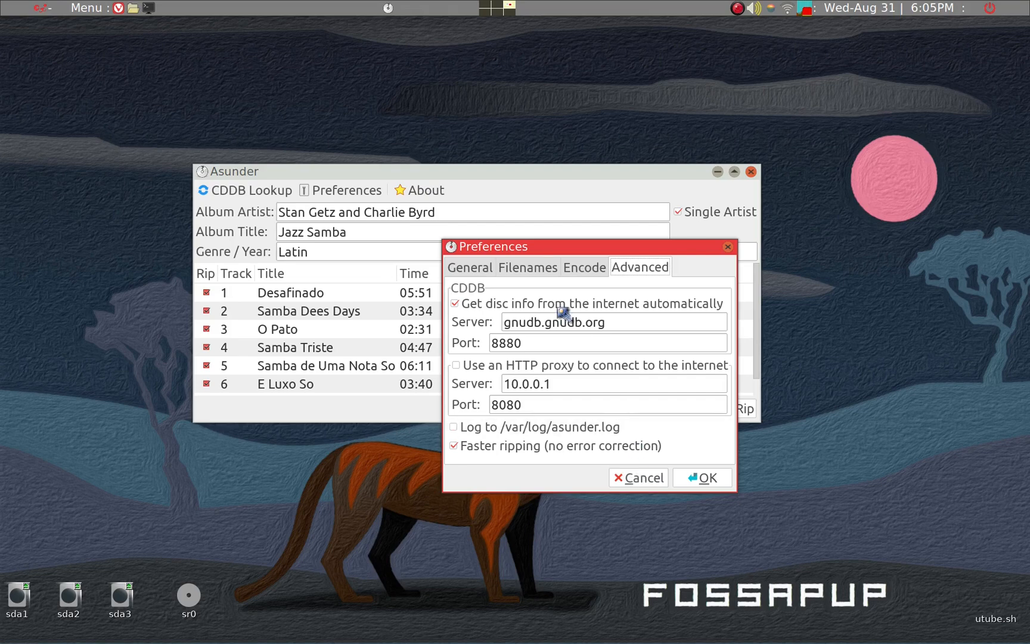
pyautogui.click(633, 477)
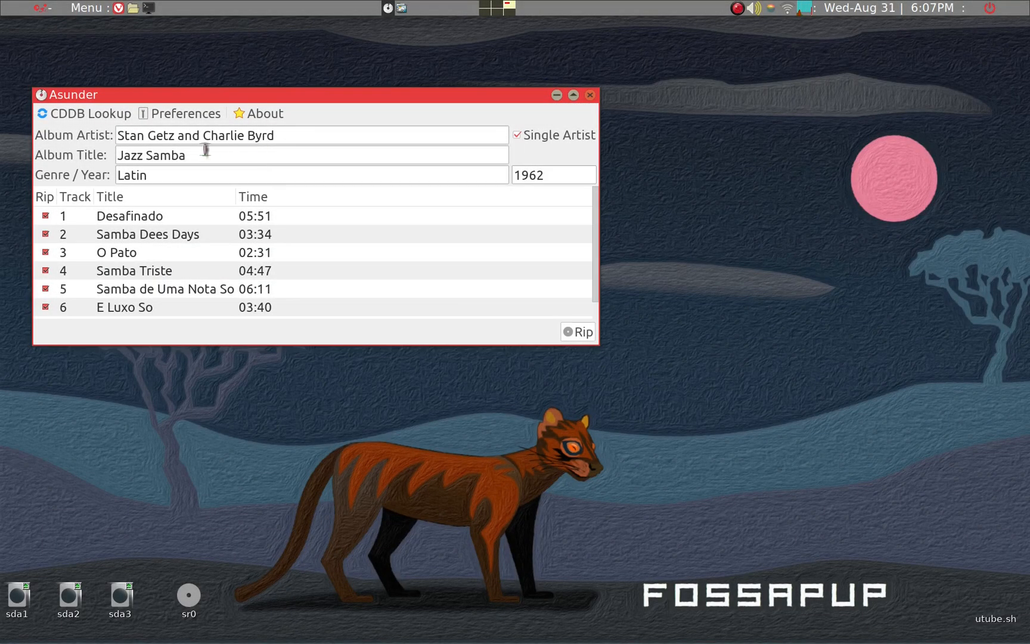
# Review the preferences for destination folder, CD-ROM device, M3U playlist, and the album directory, playlist and music file name formats
pyautogui.click(196, 118)
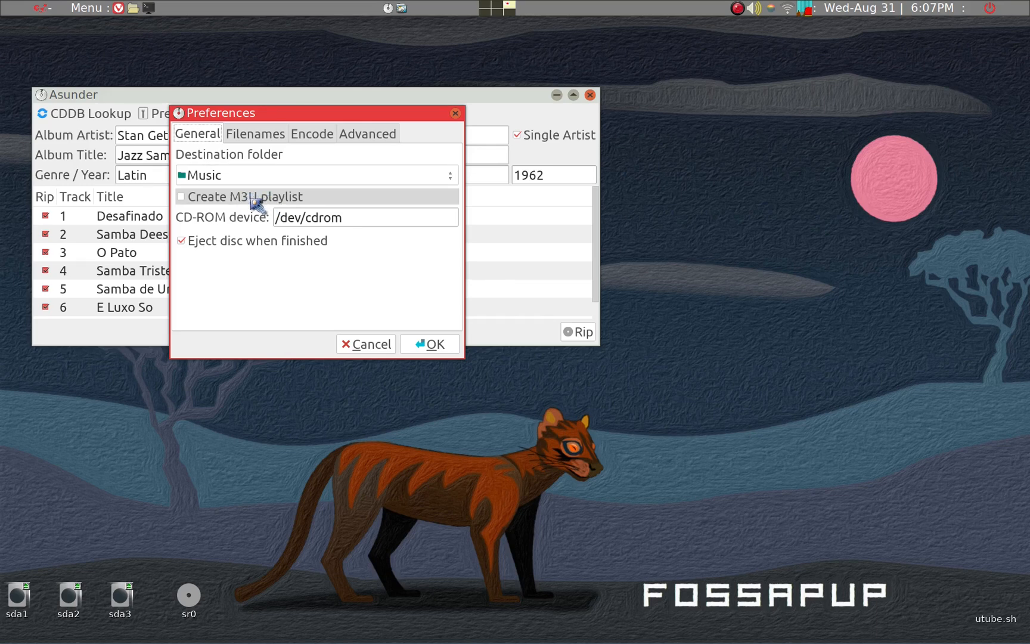
pyautogui.click(351, 222)
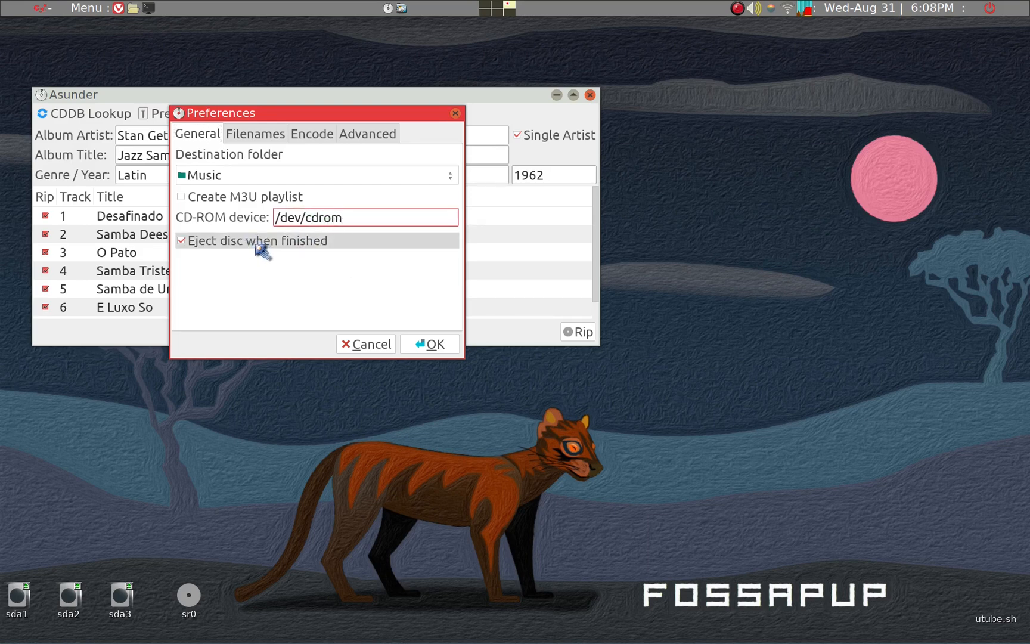
pyautogui.click(267, 138)
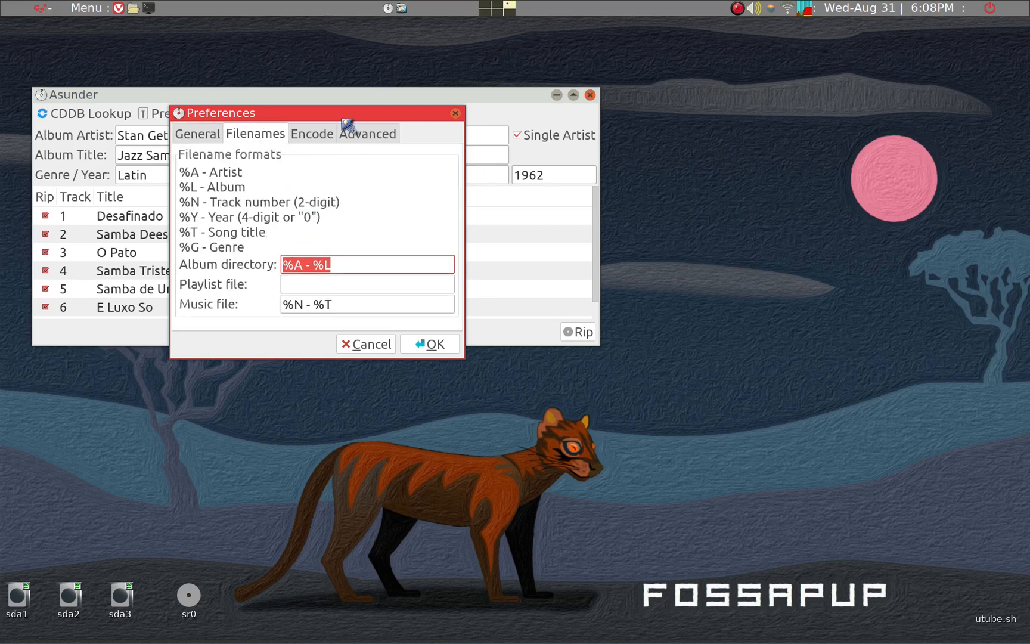
pyautogui.moveTo(357, 115); pyautogui.dragTo(694, 97)
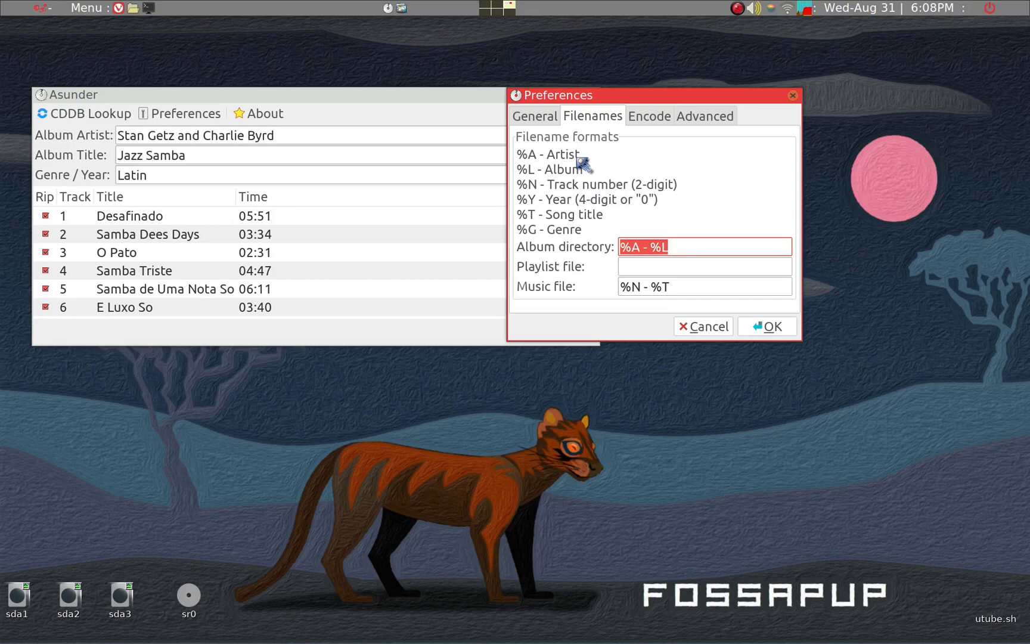
pyautogui.click(654, 247)
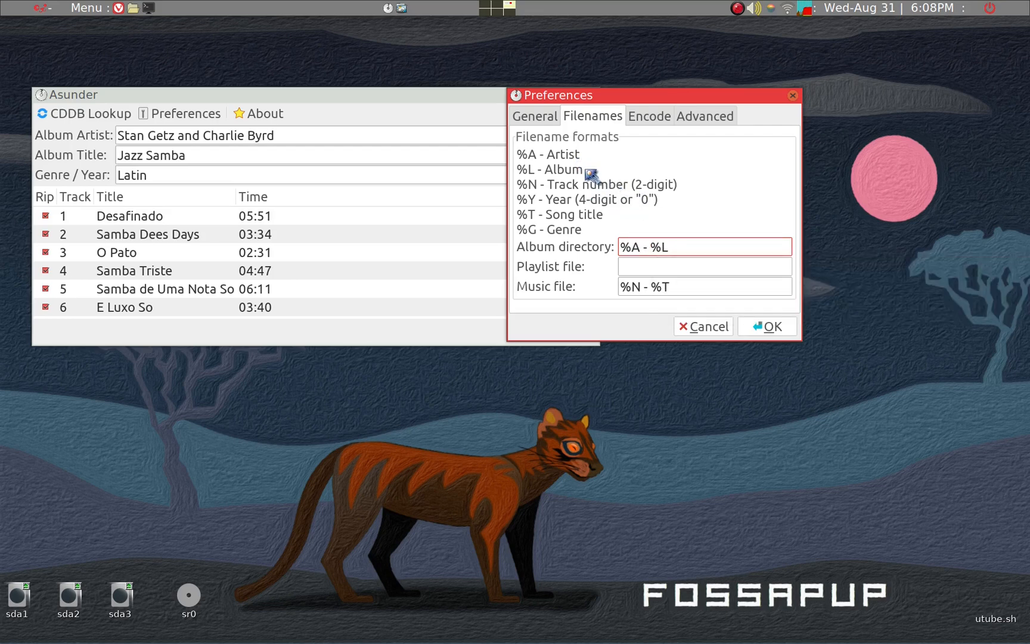
pyautogui.click(672, 265)
pyautogui.click(552, 120)
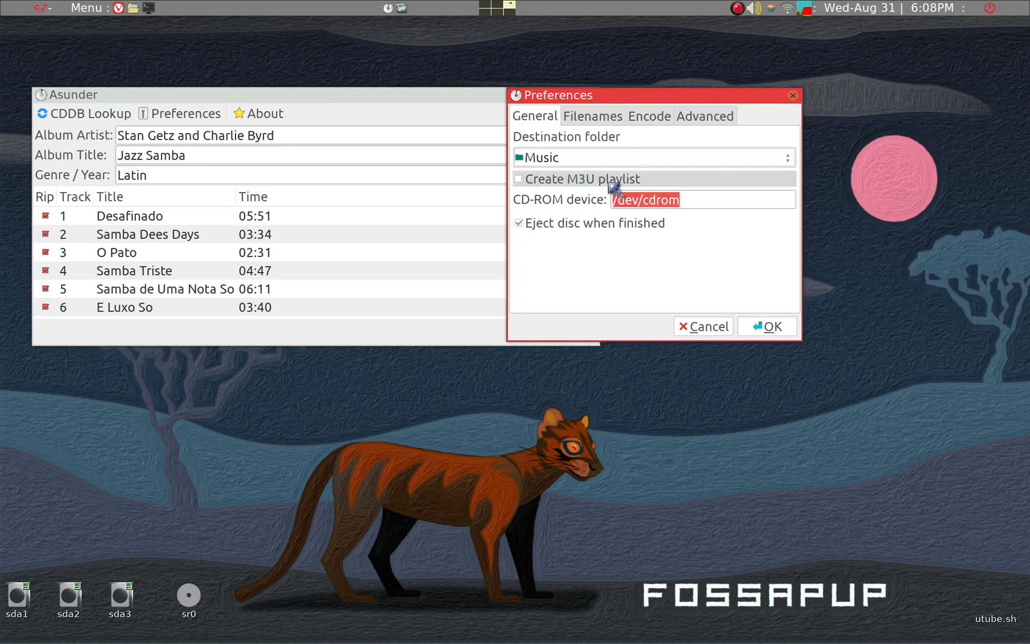
pyautogui.click(602, 118)
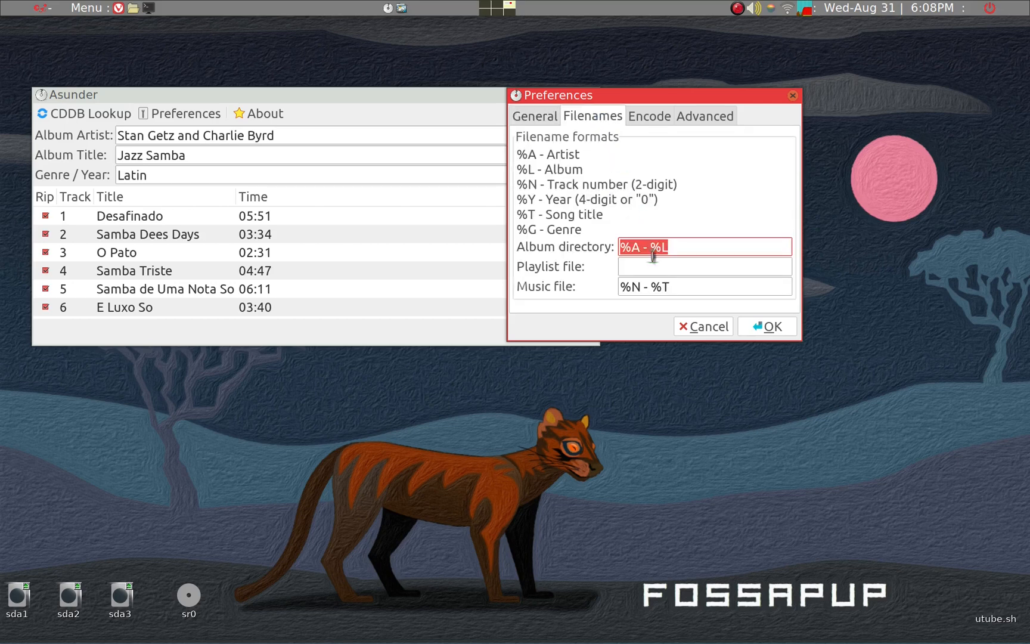
pyautogui.click(675, 288)
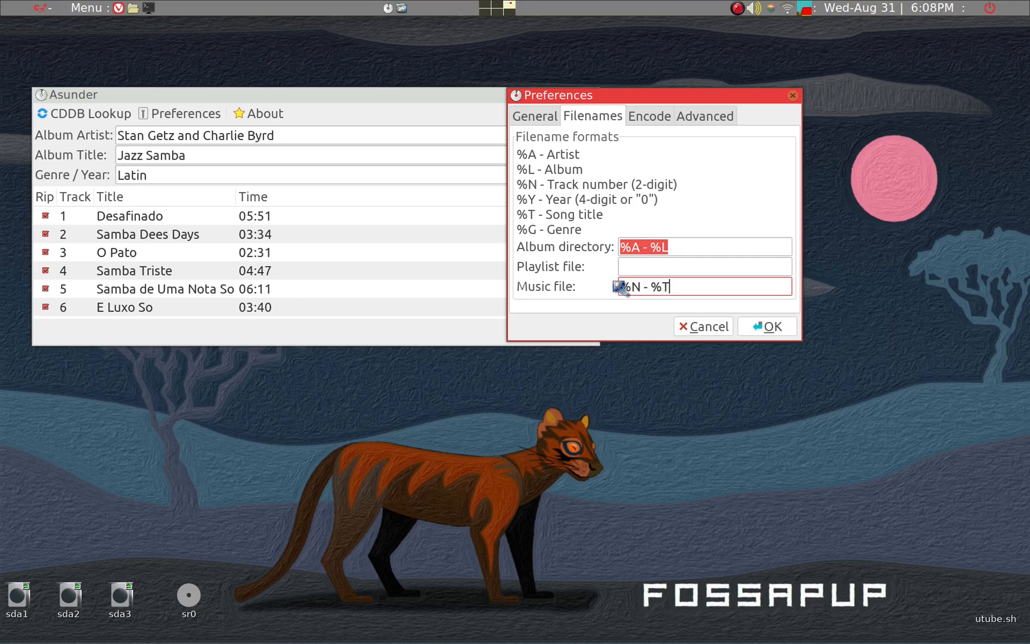
# Review the encoding formats and the advanced ripping settings, and accept the preferences
pyautogui.click(649, 117)
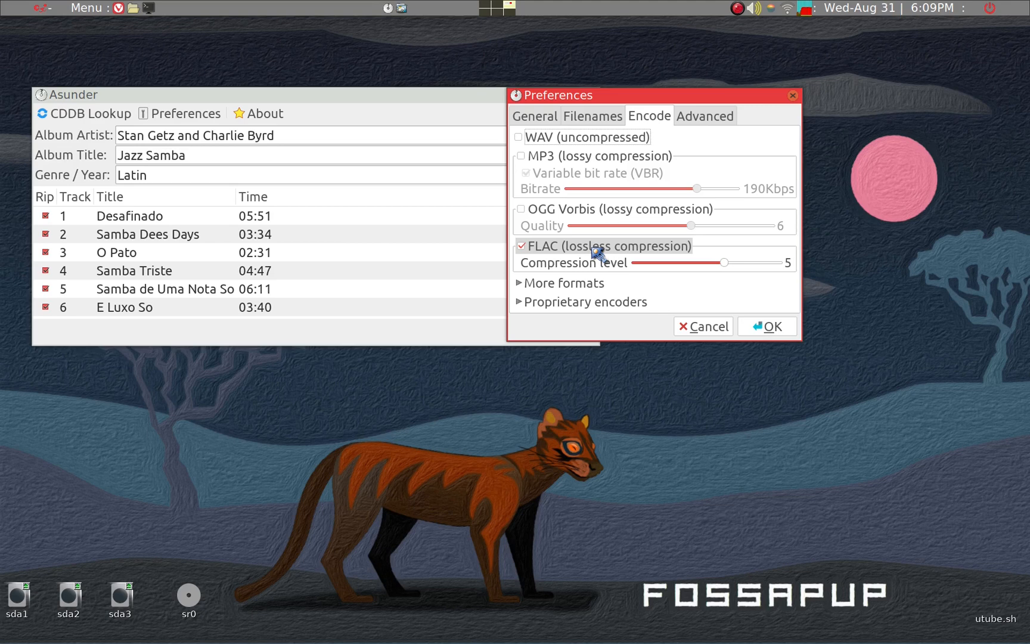
pyautogui.click(698, 119)
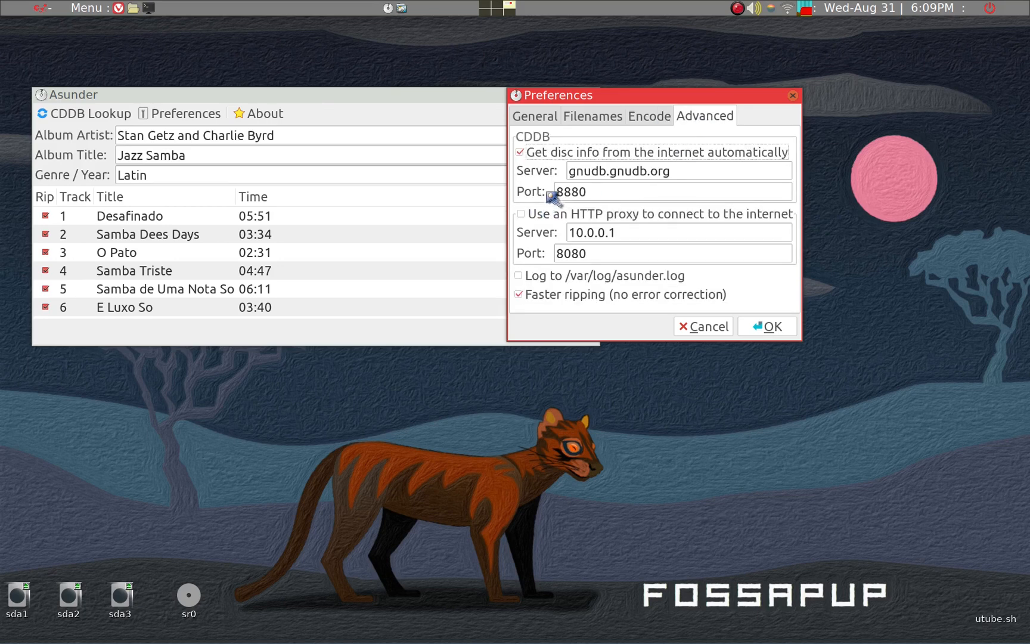
pyautogui.click(761, 328)
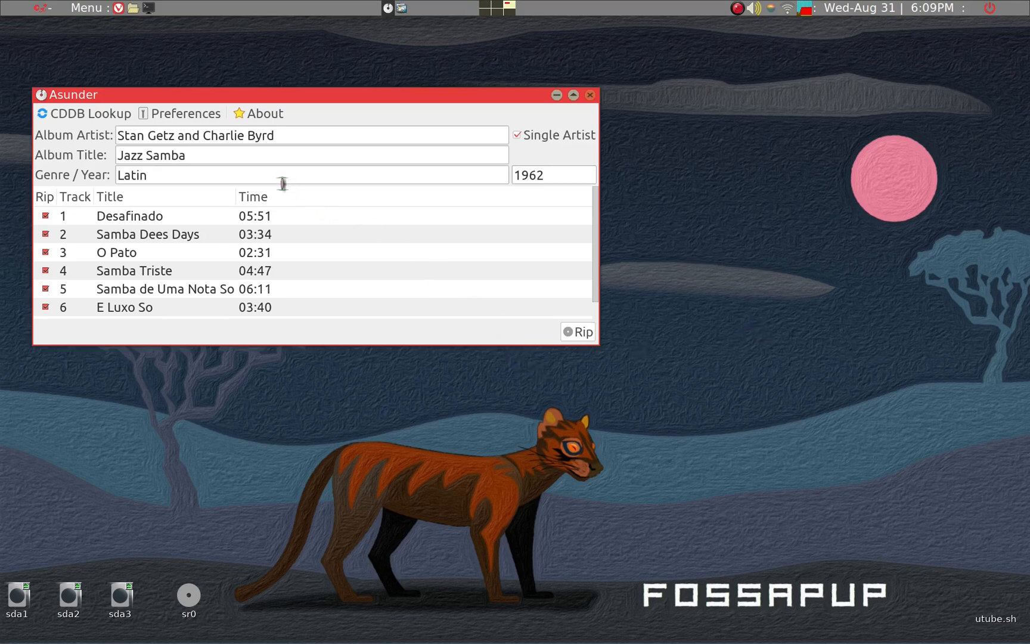
# Start ripping all tracks of the Jazz Samba disc and place the progress window beside the main window
pyautogui.click(581, 332)
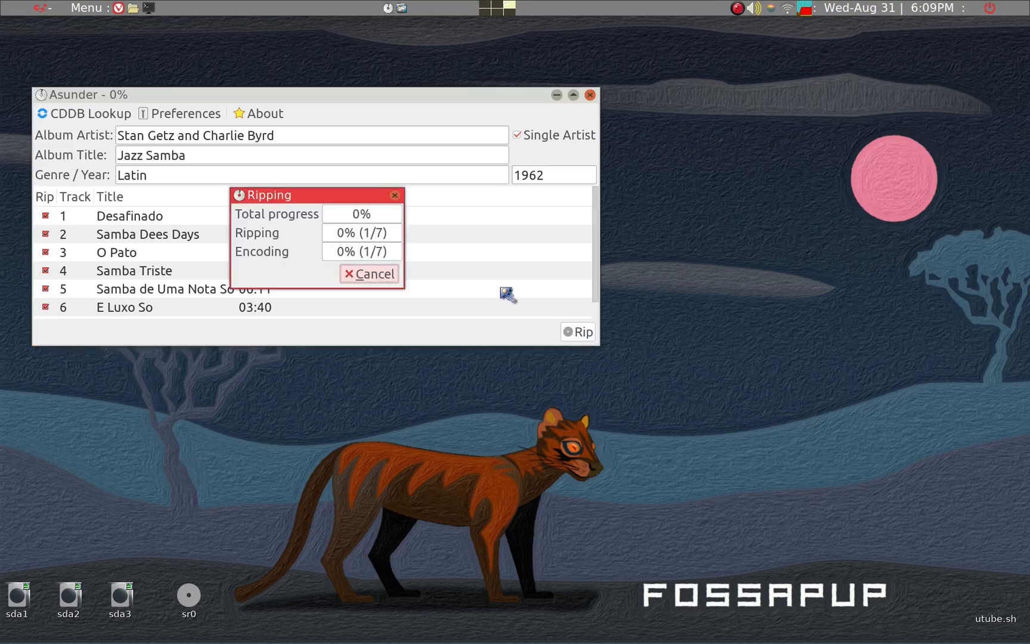
pyautogui.moveTo(745, 191); pyautogui.dragTo(776, 193)
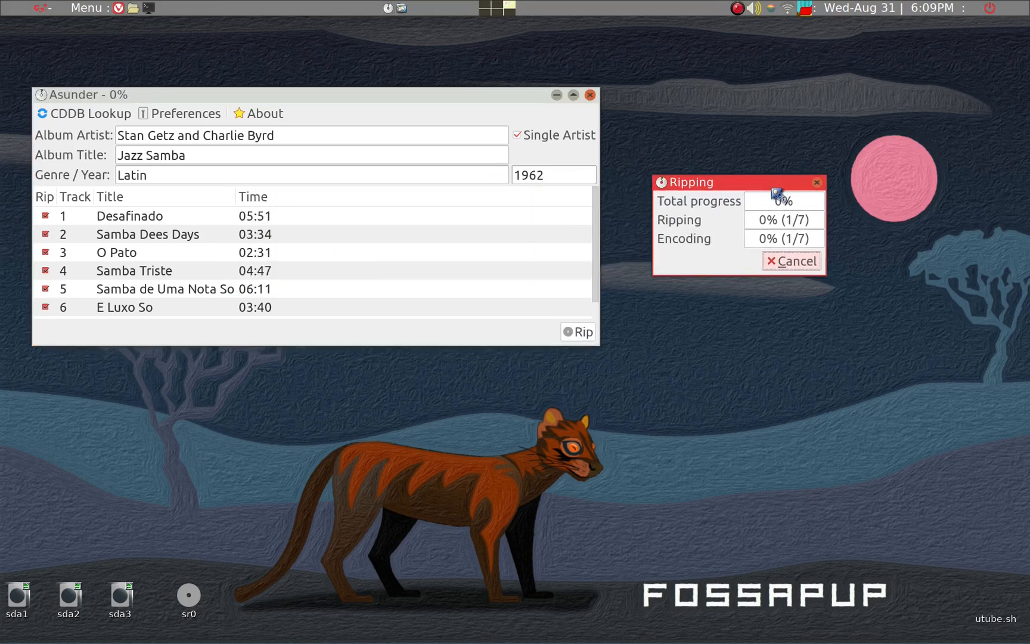
# Open the Stan Getz and Charlie Byrd album folder in /mnt/sda3/Music and place its window below the ripper
pyautogui.press('super+e')
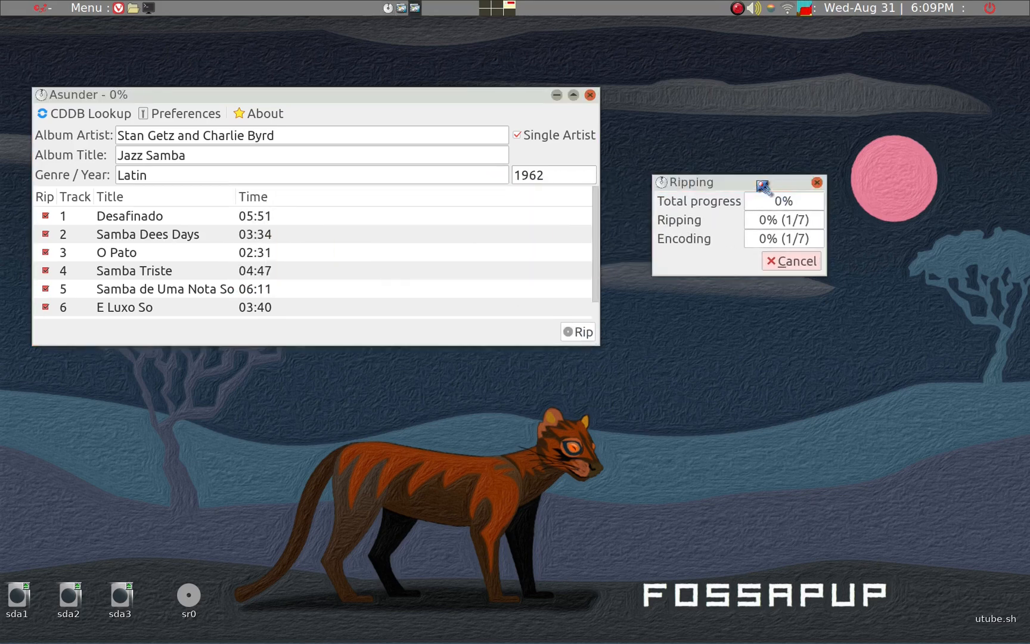
pyautogui.press('3')
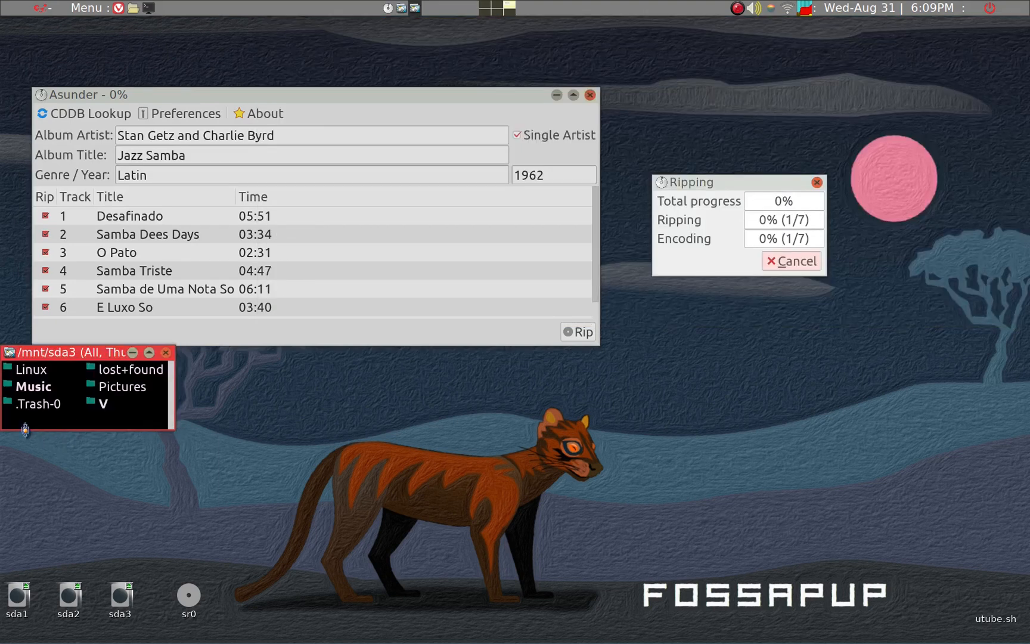
pyautogui.click(35, 386)
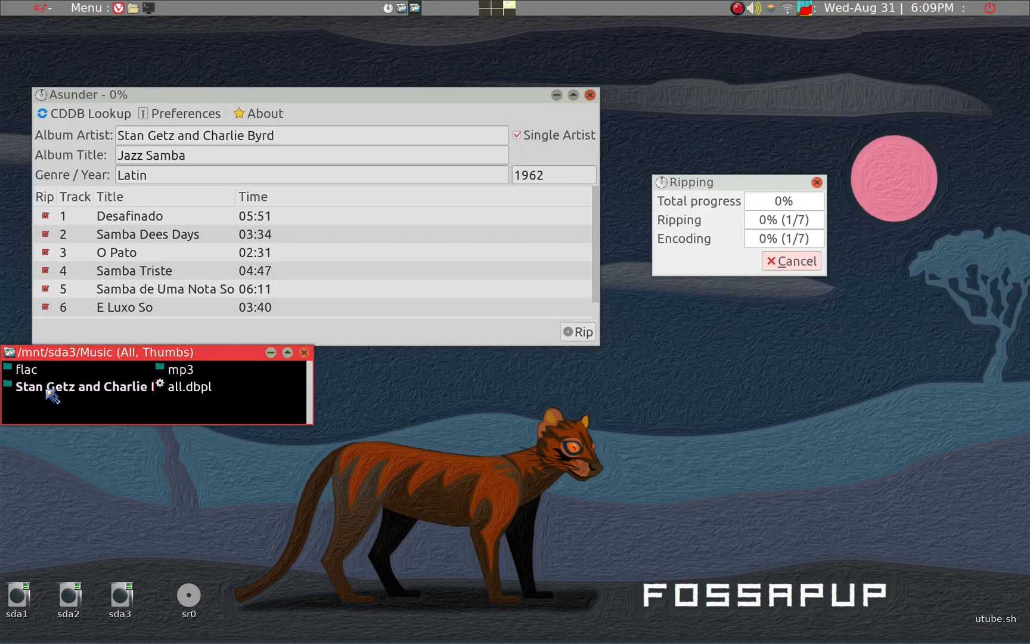
pyautogui.click(53, 395)
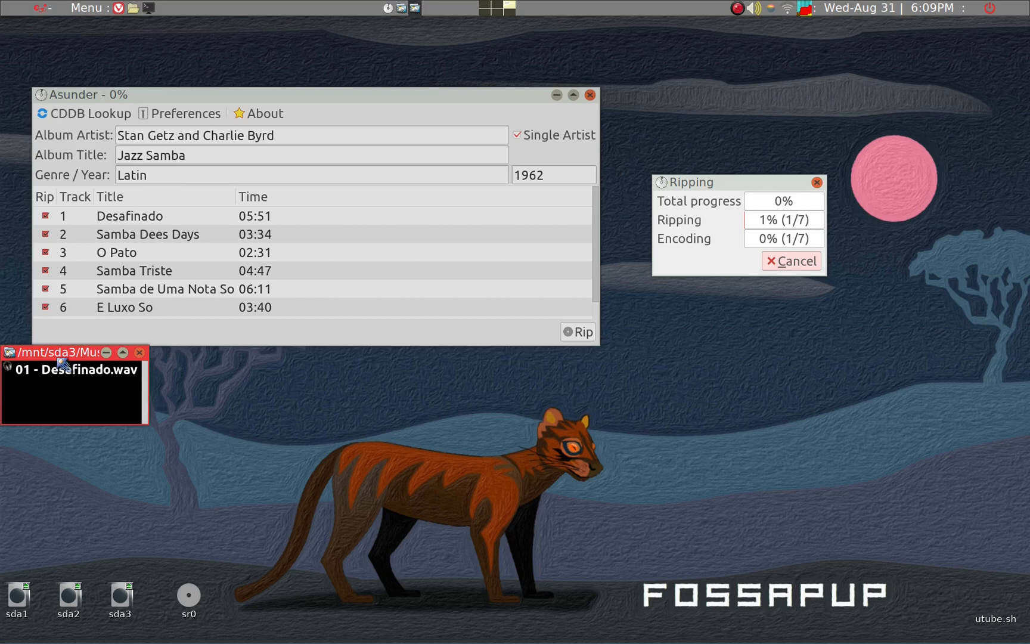
pyautogui.moveTo(63, 362); pyautogui.dragTo(113, 395)
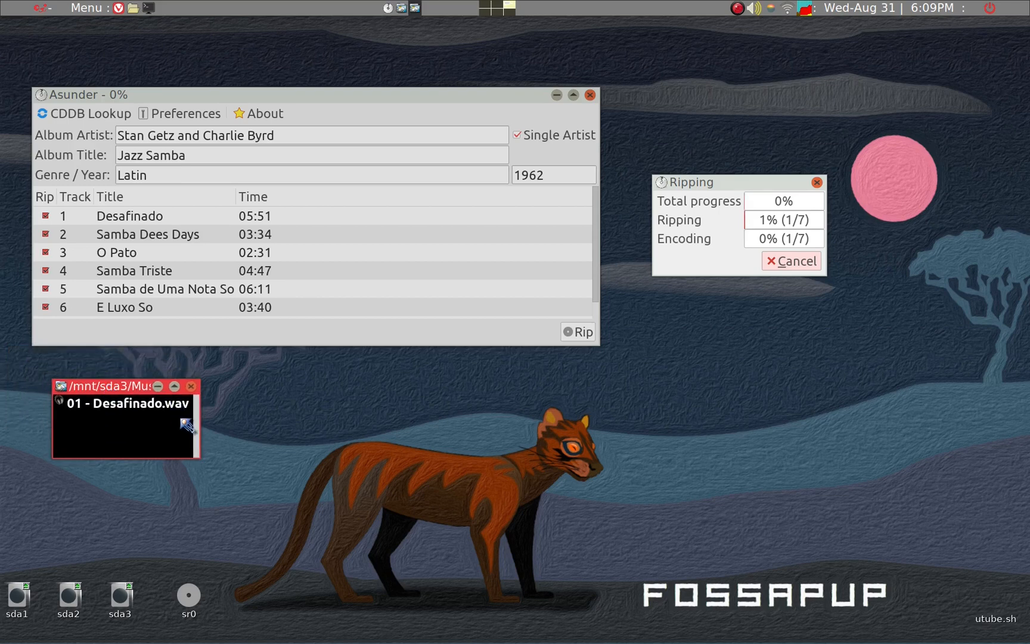
# Follow the rip to its end alongside the album folder and dismiss the completion message
pyautogui.click(729, 188)
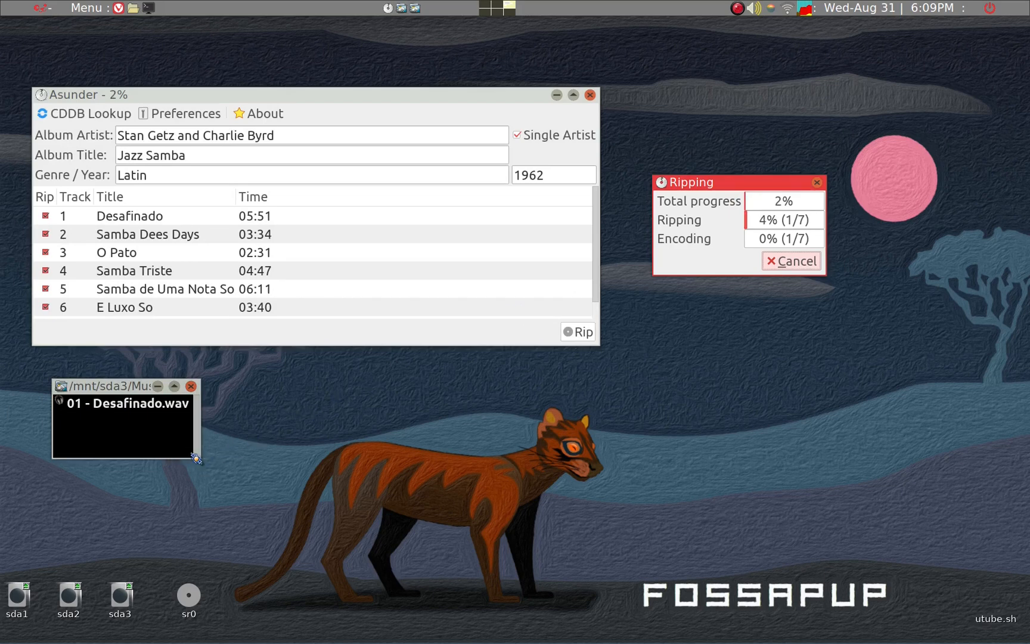
pyautogui.click(133, 390)
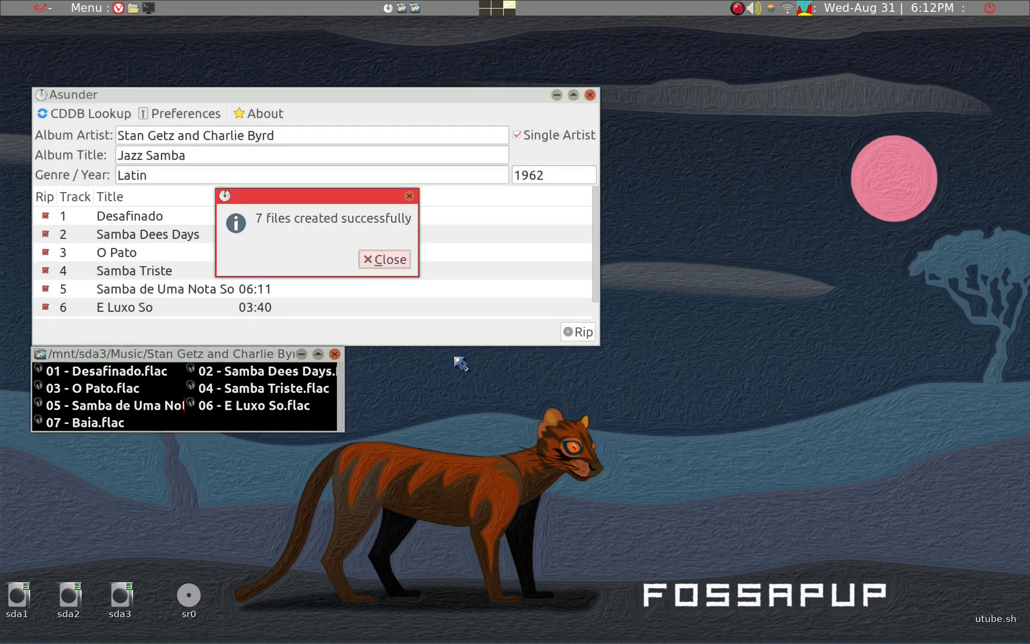
pyautogui.click(404, 265)
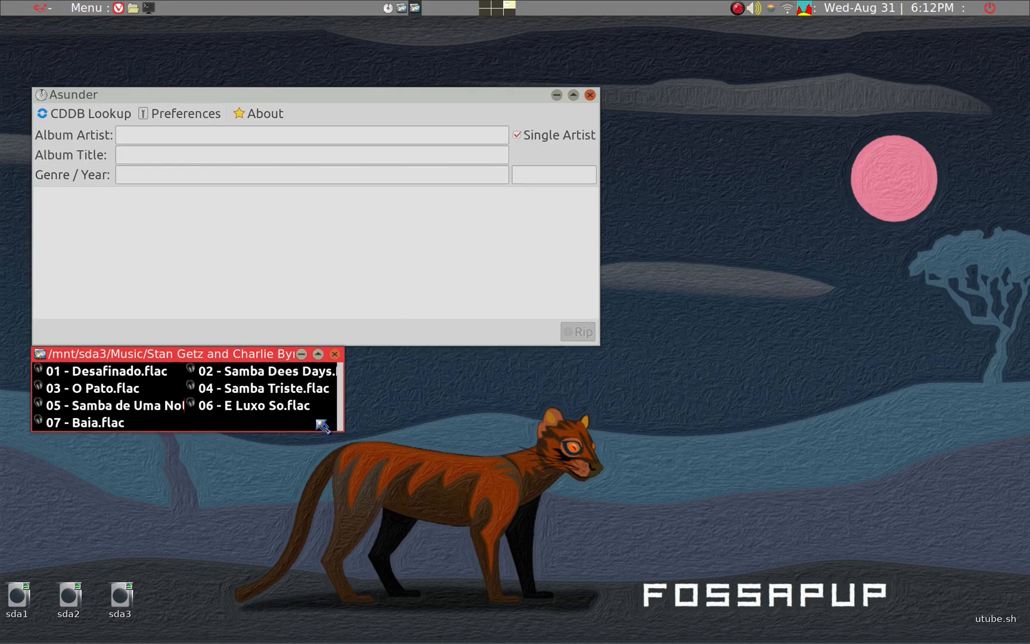
# Review the encoding and filename format preferences in Asunder and place the preferences dialog clear of the main window and album folder
pyautogui.click(375, 96)
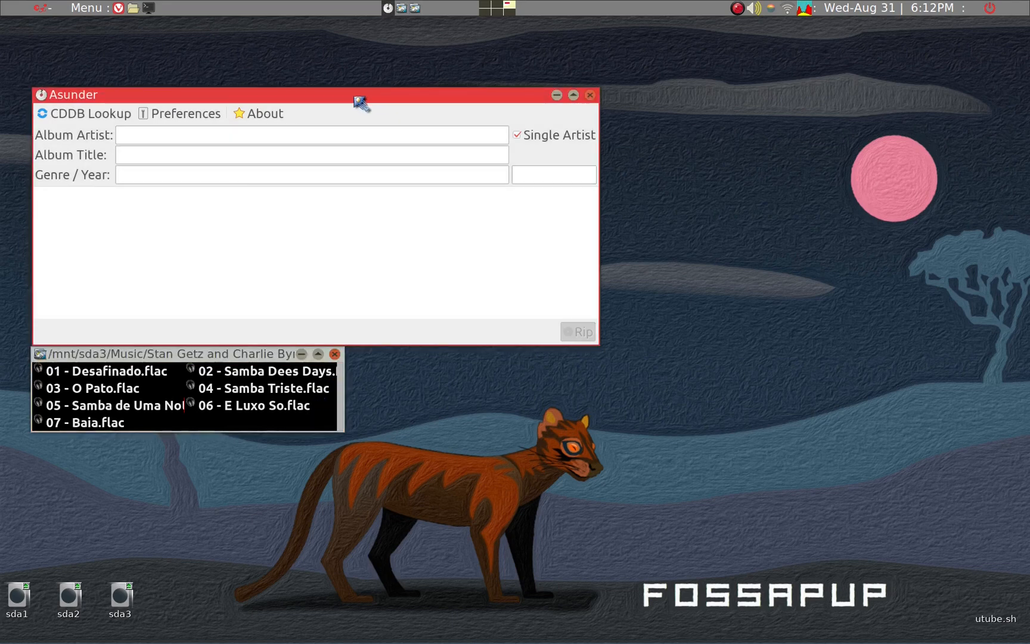
pyautogui.click(210, 117)
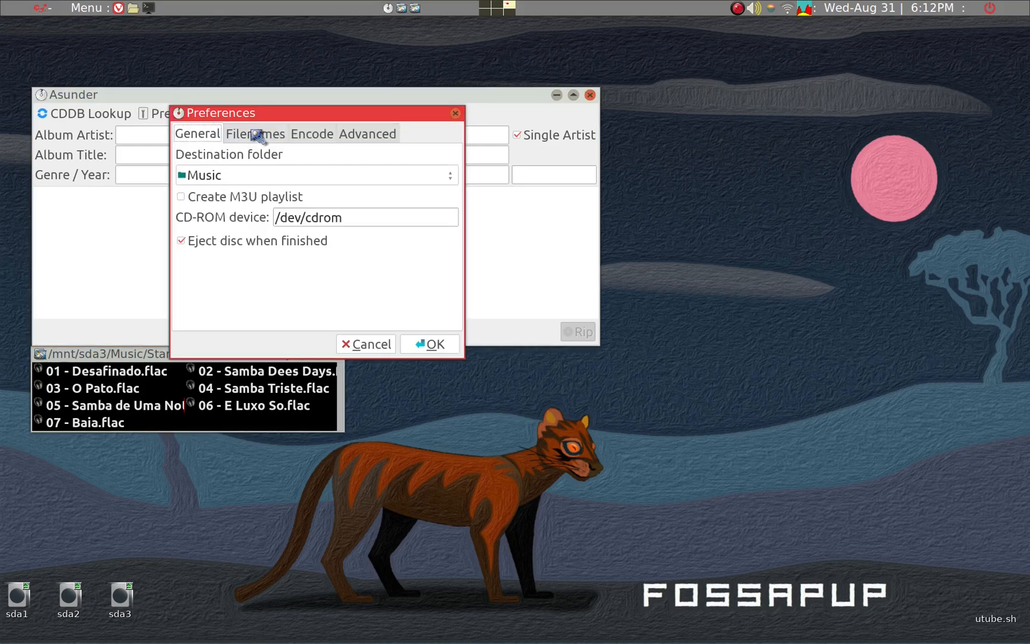
pyautogui.click(304, 136)
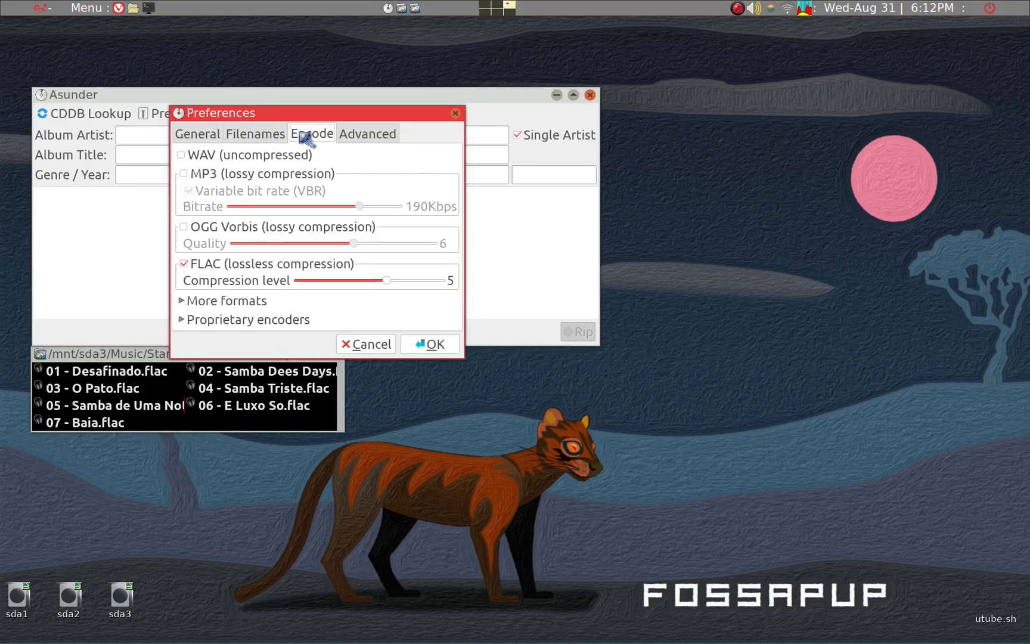
pyautogui.click(262, 136)
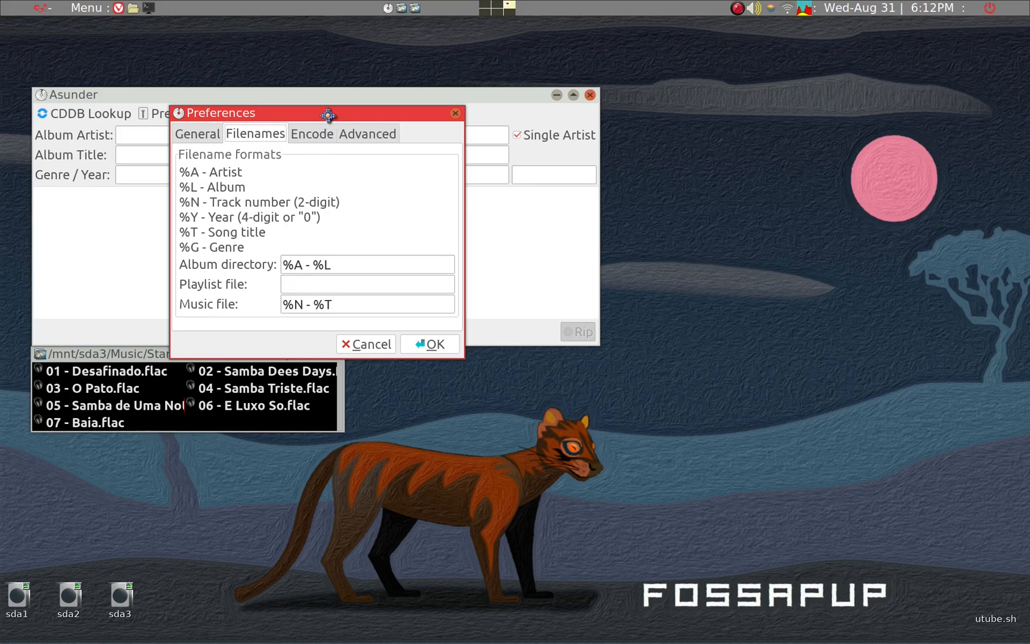
pyautogui.moveTo(328, 115); pyautogui.dragTo(689, 122)
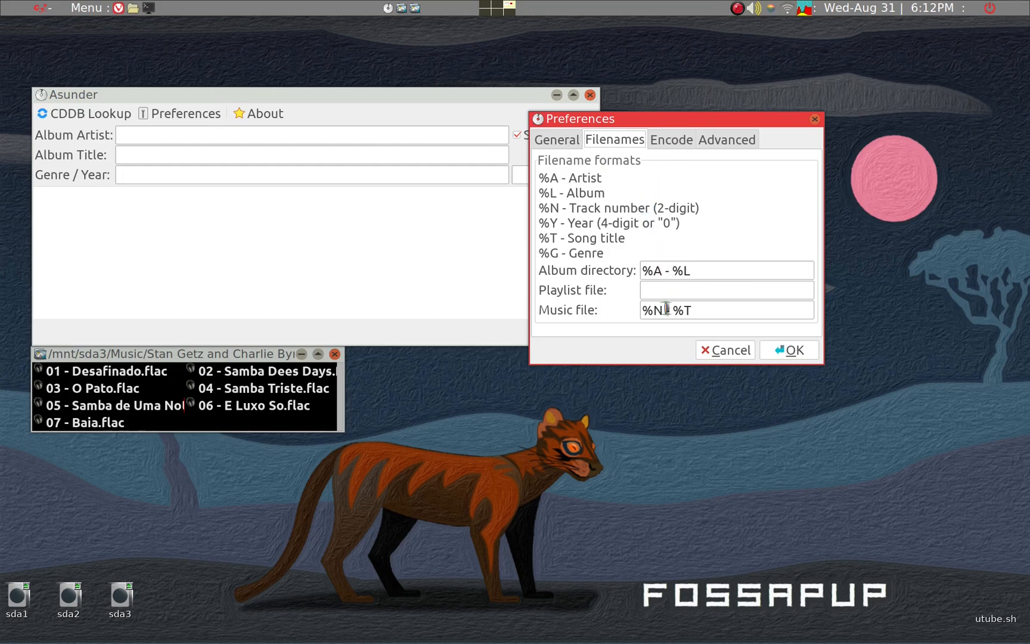
# Try adding the artist to the music file format as %N - %A - %T, and restore %N - %T
pyautogui.moveTo(667, 310)
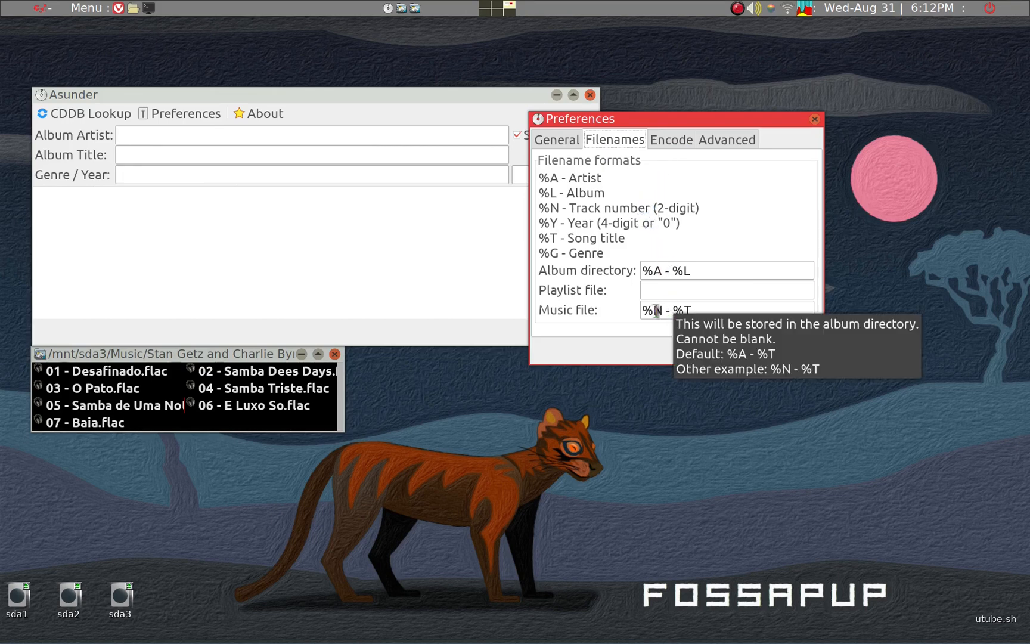
pyautogui.click(681, 315)
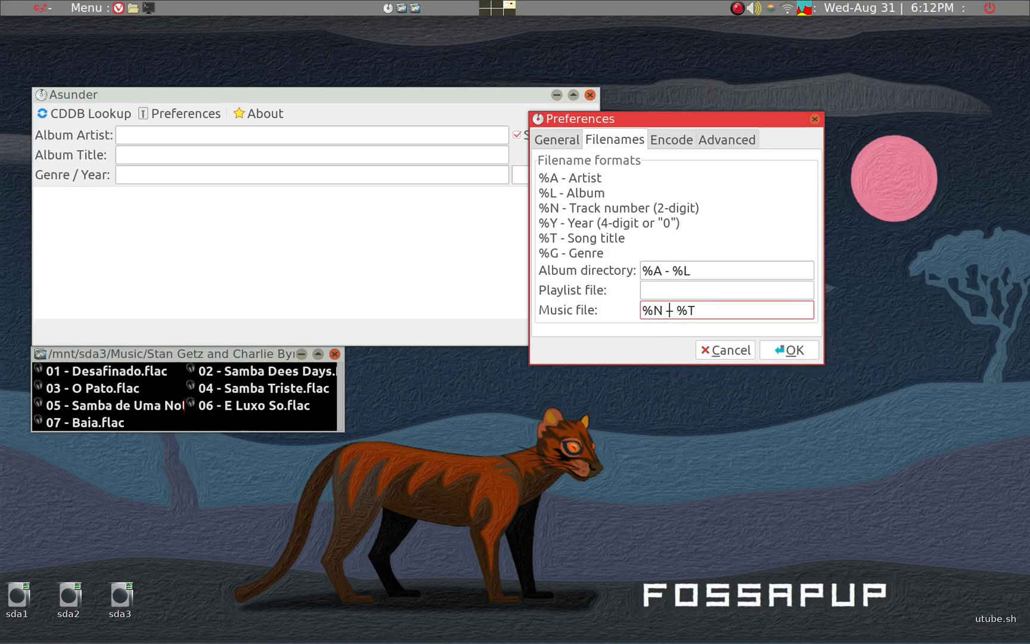
pyautogui.write('-%A - %')
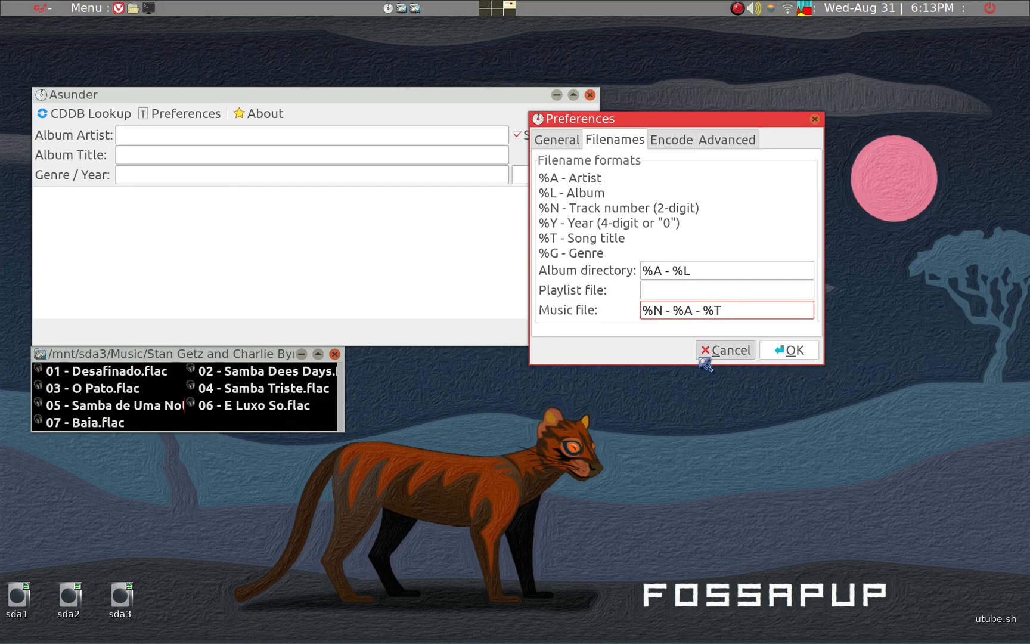
pyautogui.press('BackSpace')
pyautogui.press('BackSpace')
pyautogui.press('BackSpace')
pyautogui.press('BackSpace')
pyautogui.press('BackSpace')
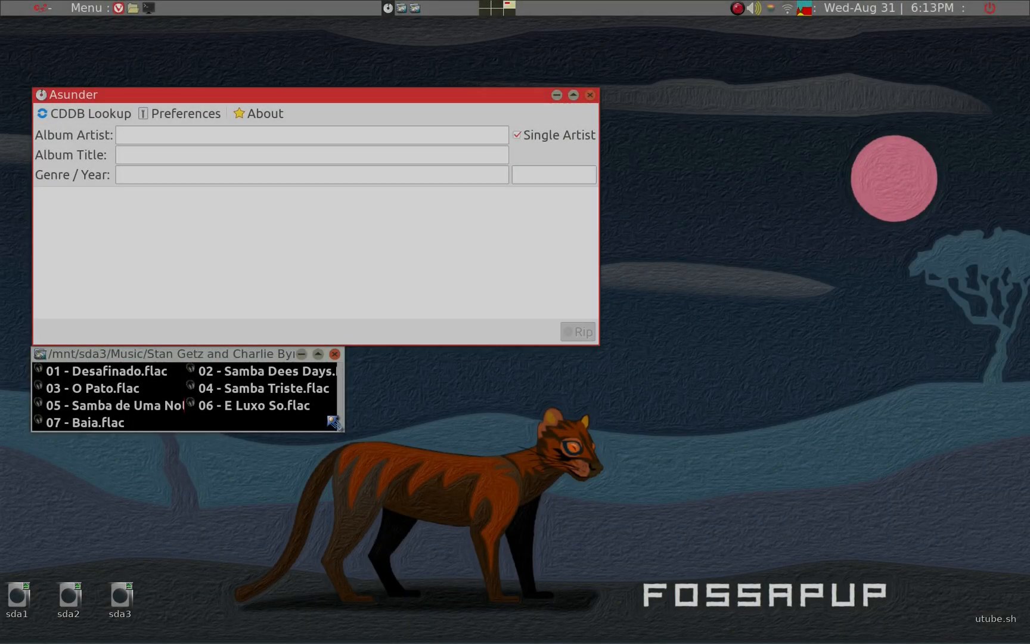
# Minimize the Asunder window and shift the album folder window slightly upward on the desktop
pyautogui.click(325, 424)
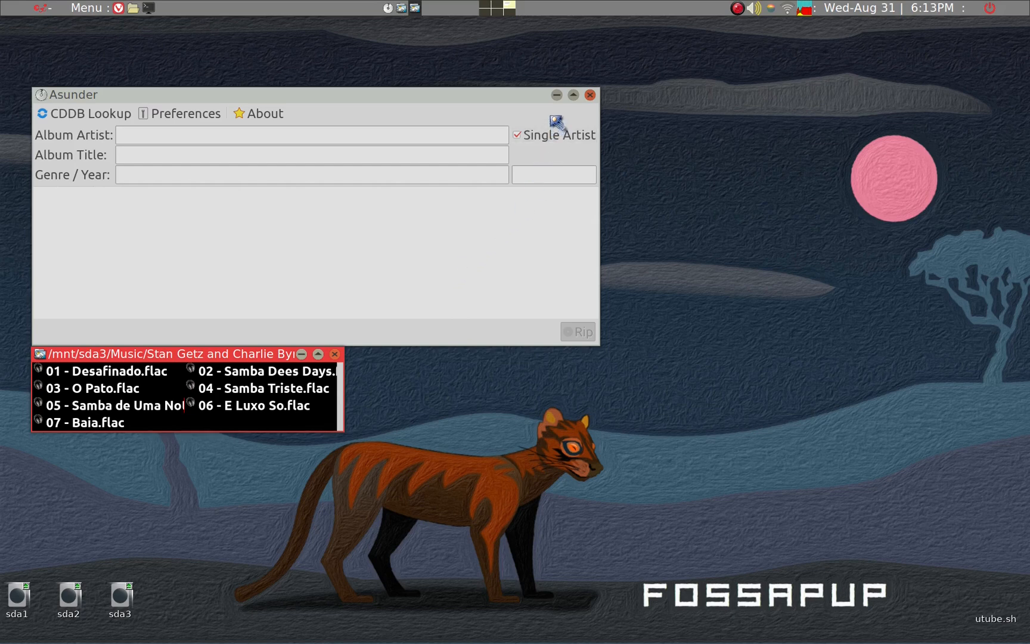
pyautogui.click(557, 96)
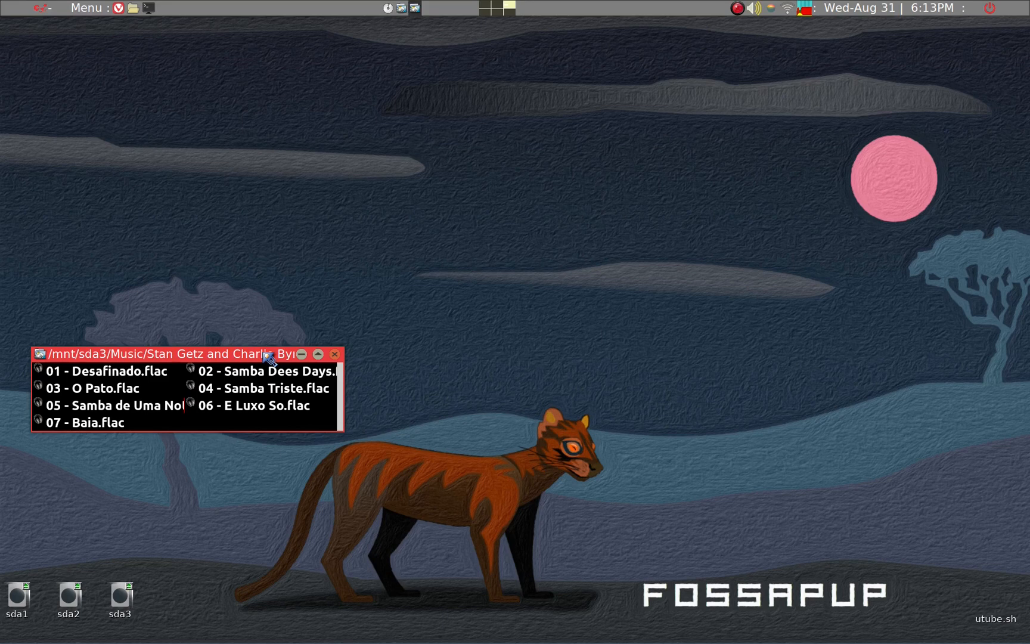
pyautogui.moveTo(265, 350); pyautogui.dragTo(268, 341)
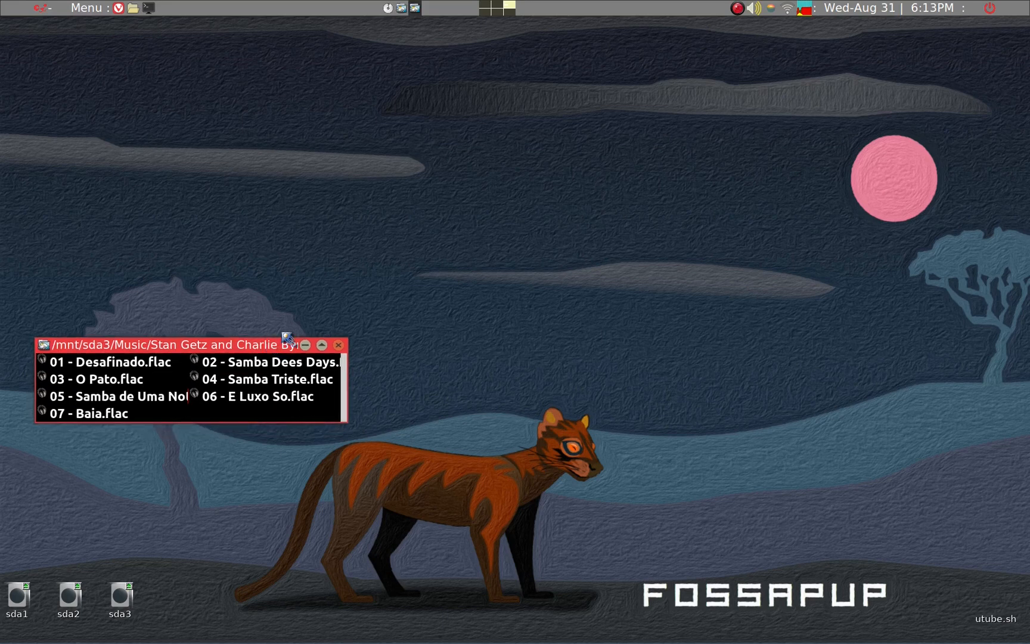
pyautogui.click(738, 8)
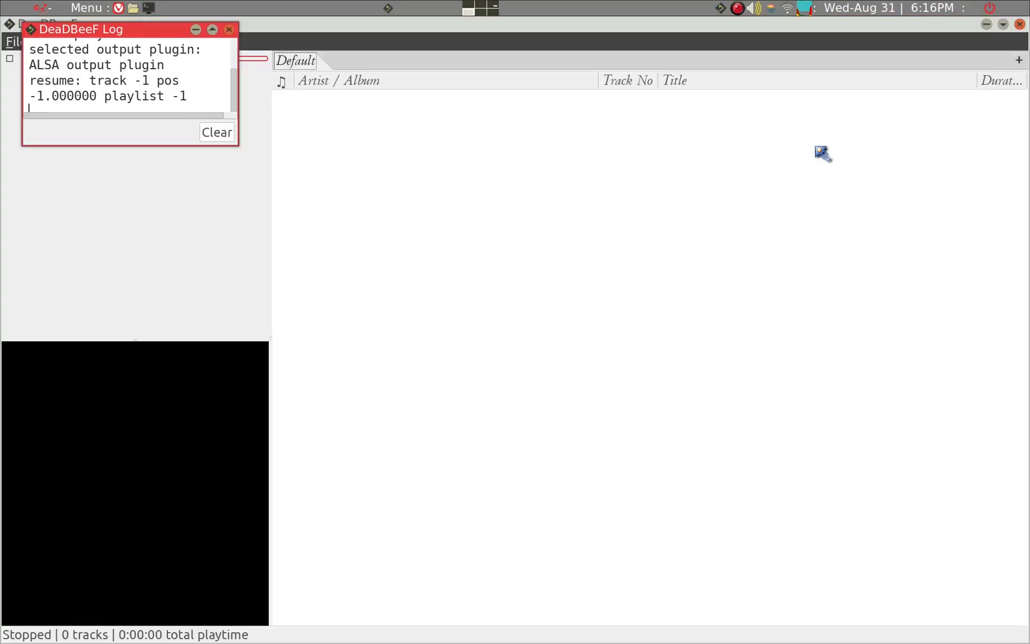
# In DeaDBeeF, dismiss the log window and add the Stan Getz and Charlie Byrd - Jazz Samba folder from /mnt/sda3/Music to the playlist
pyautogui.click(230, 30)
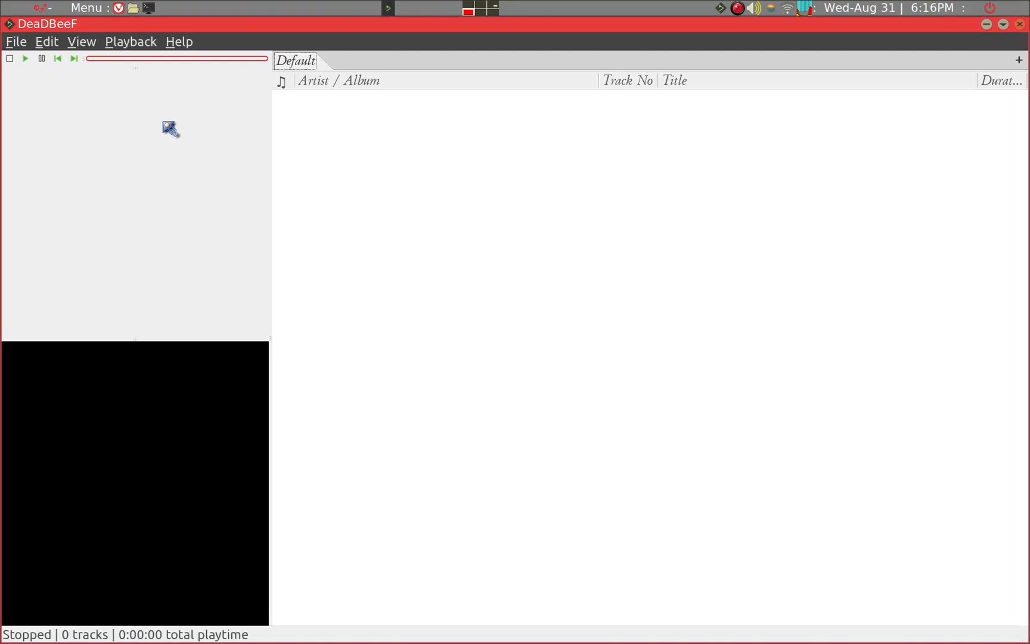
pyautogui.click(17, 42)
pyautogui.click(40, 104)
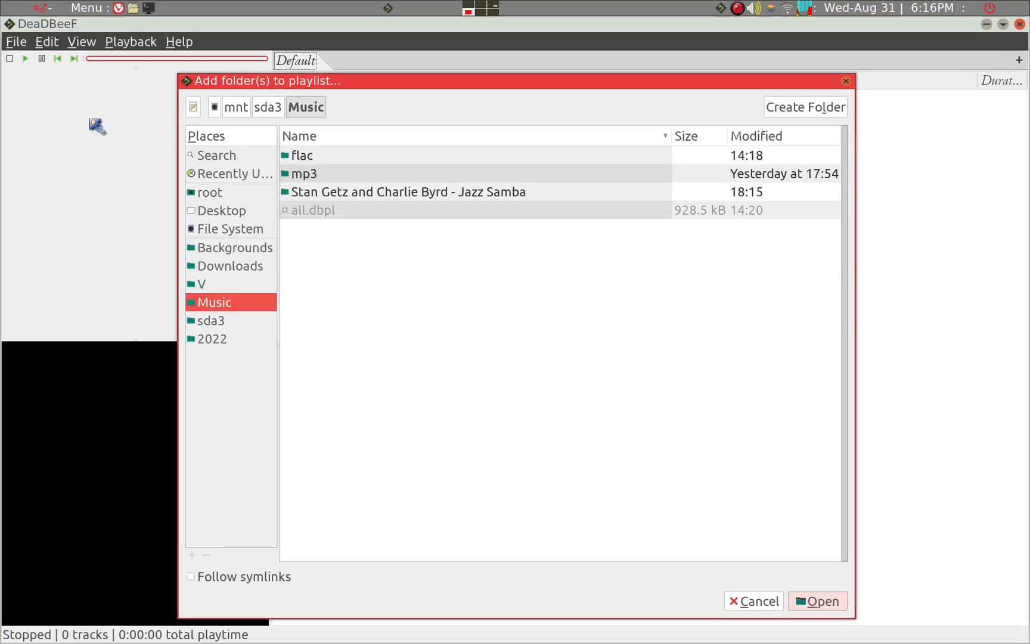
pyautogui.click(329, 199)
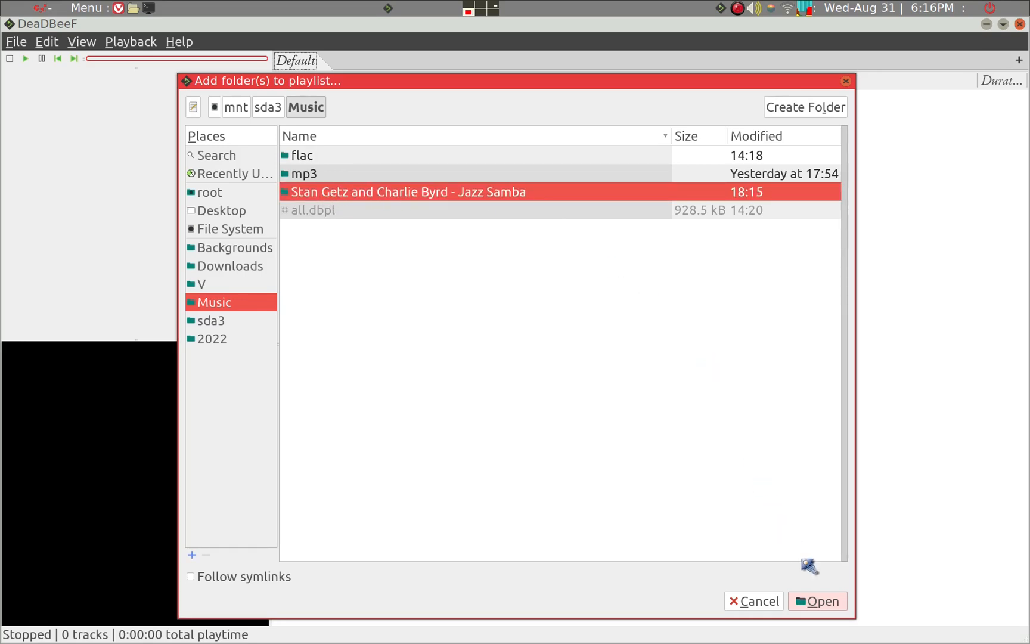
pyautogui.click(817, 599)
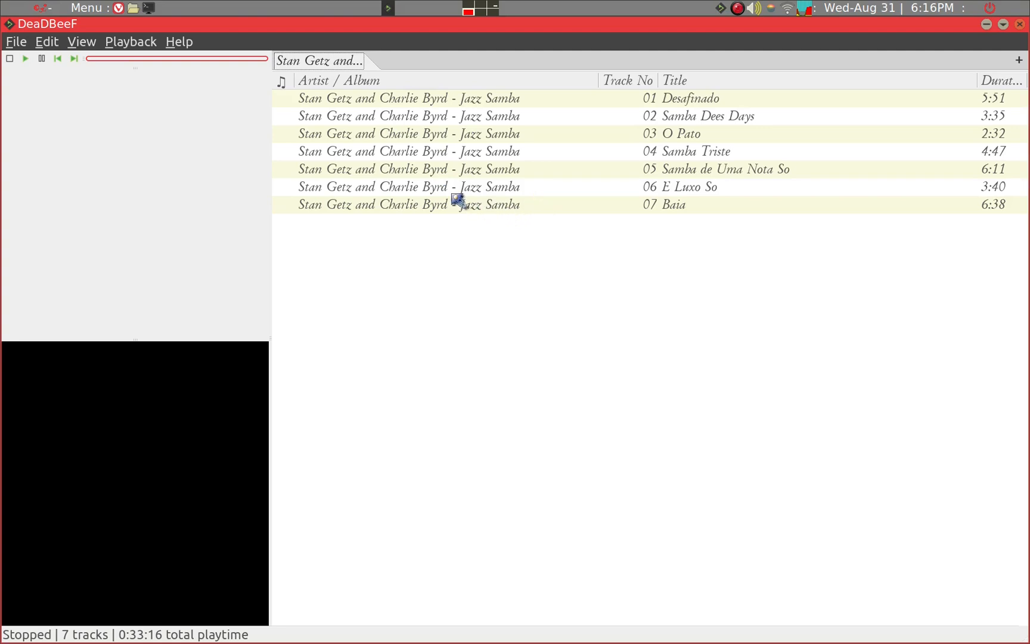
# Select the track O Pato to show its cover, and review the Album Artwork plugin's configuration in the preferences
pyautogui.click(390, 139)
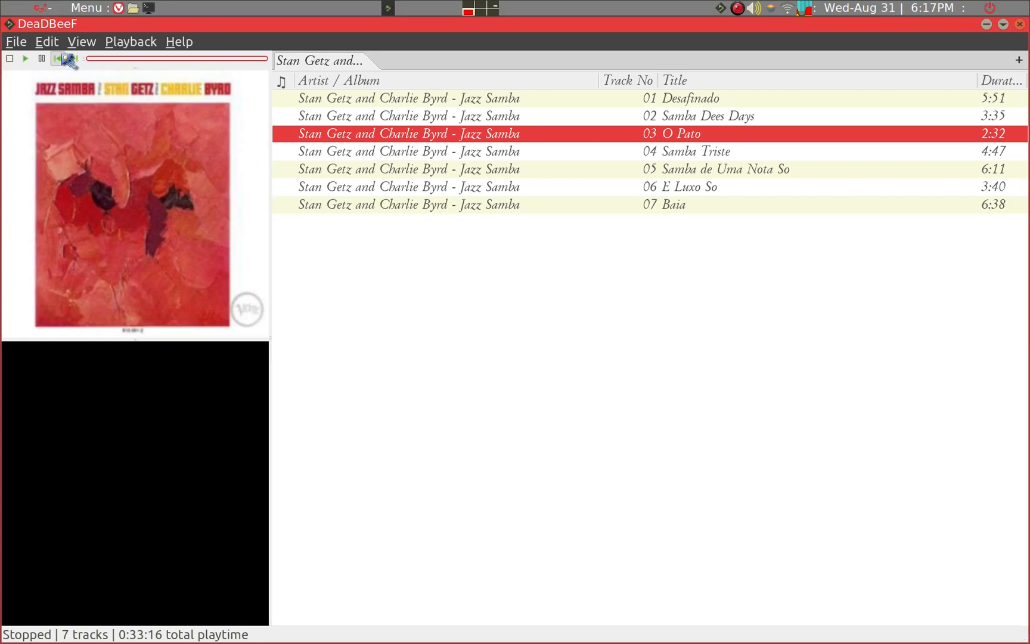
pyautogui.click(50, 43)
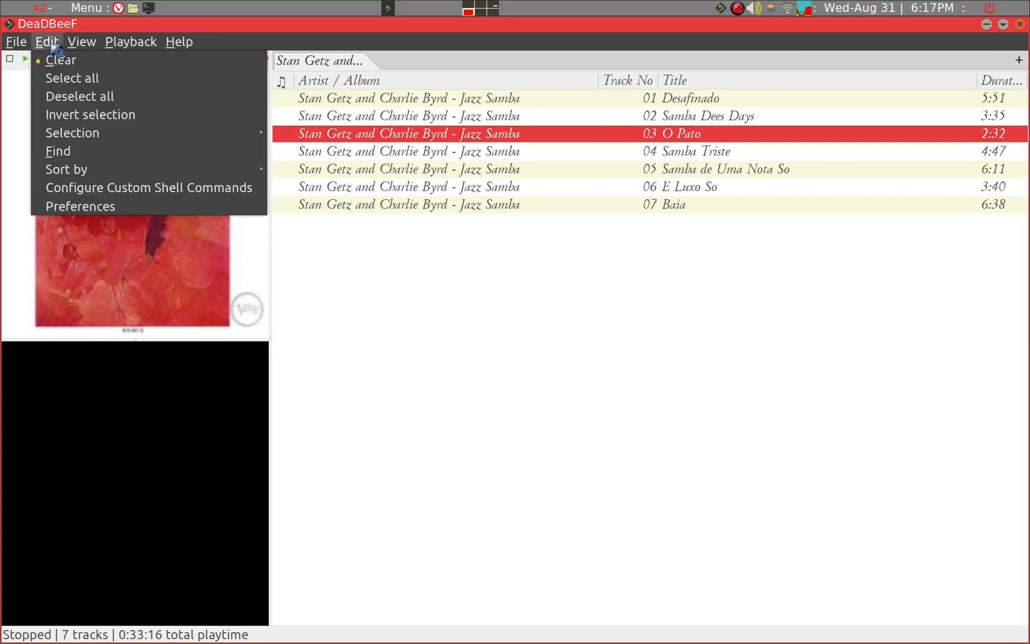
pyautogui.click(77, 208)
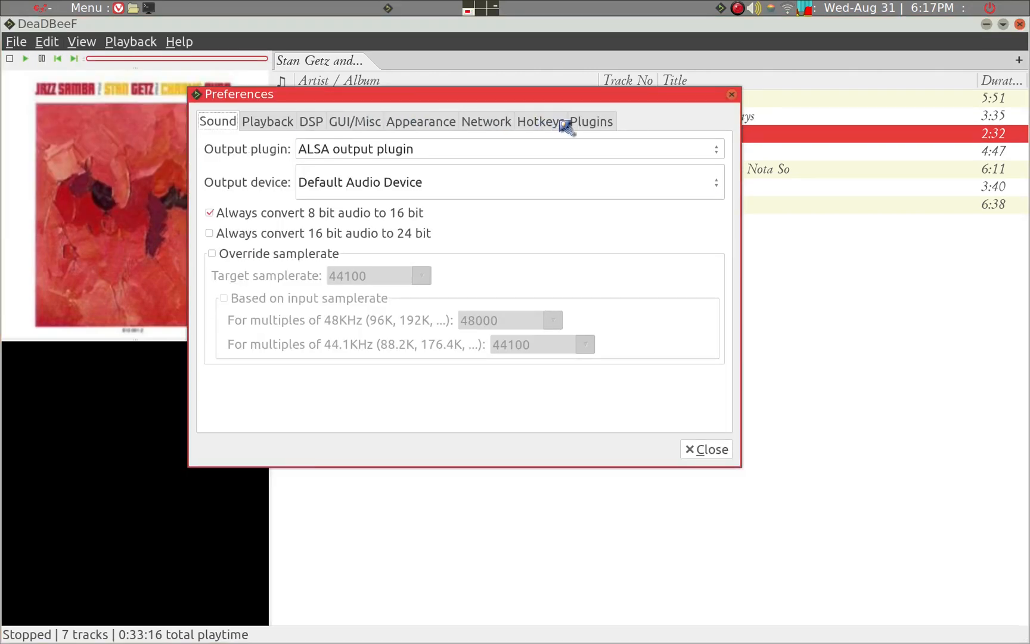
pyautogui.click(587, 123)
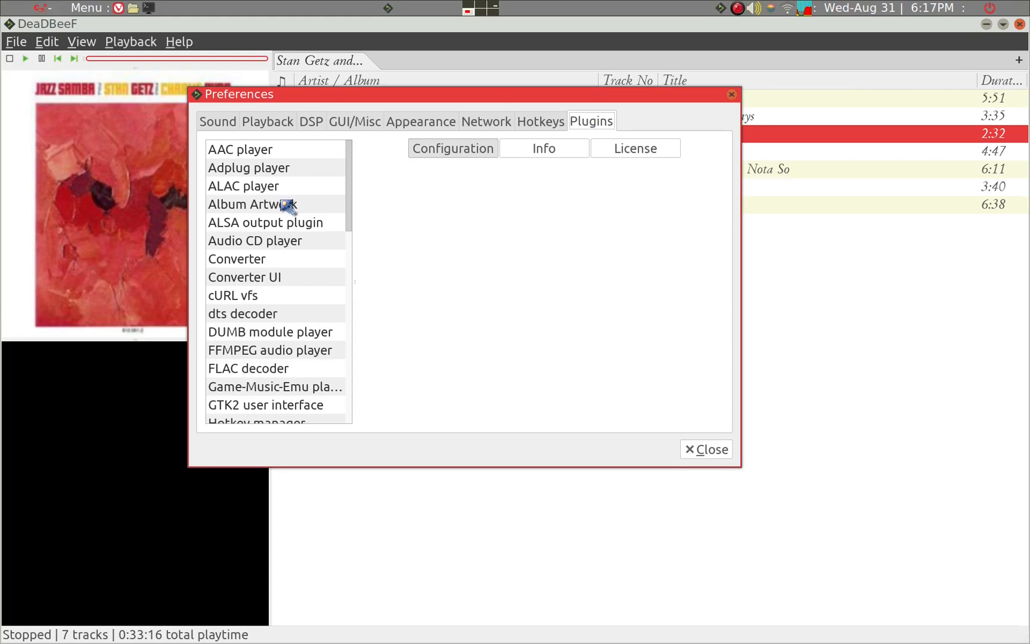
pyautogui.click(289, 205)
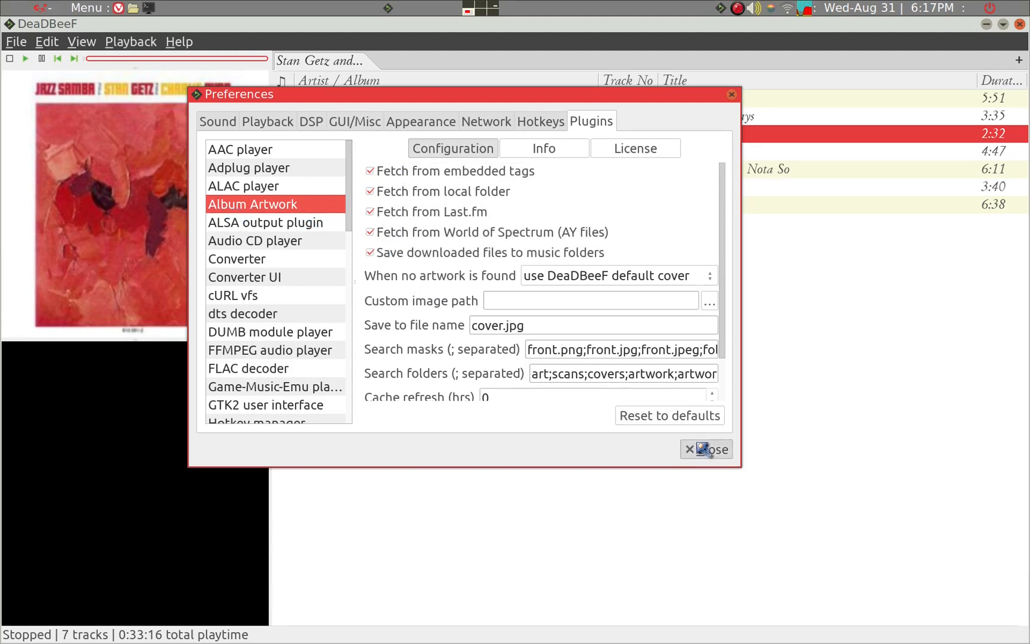
pyautogui.click(705, 450)
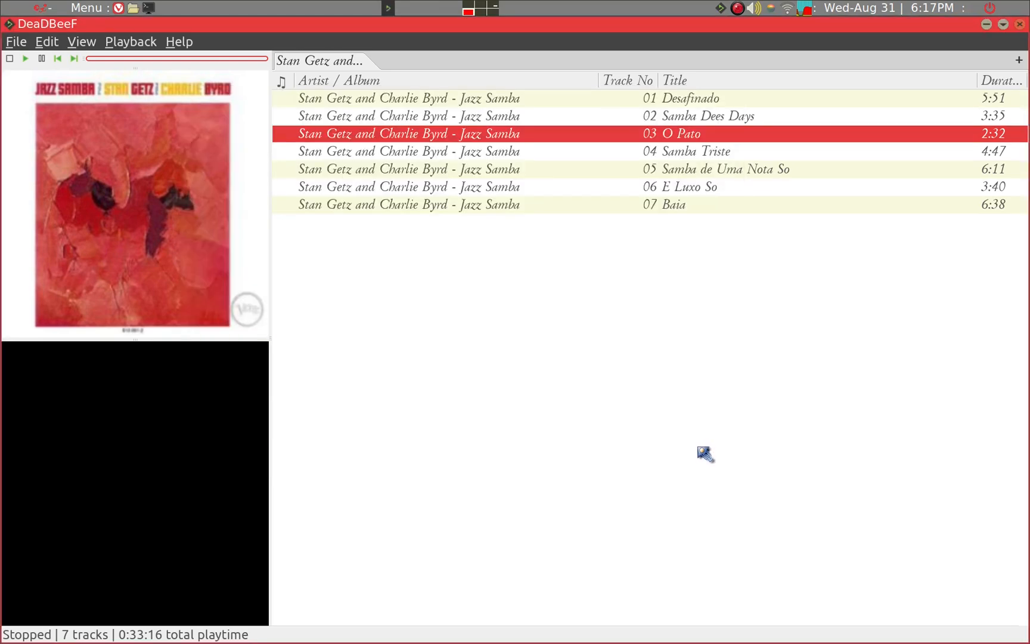
# Play O Pato, skip ahead to Samba de Uma Nota So, and pause playback before minimizing the player
pyautogui.doubleClick(482, 141)
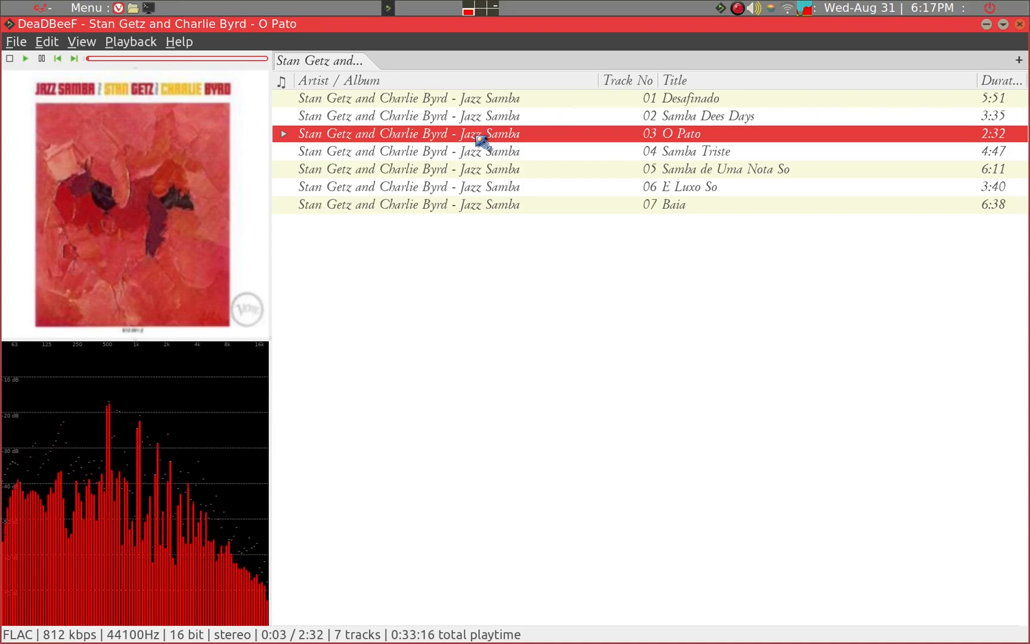
pyautogui.press('b')
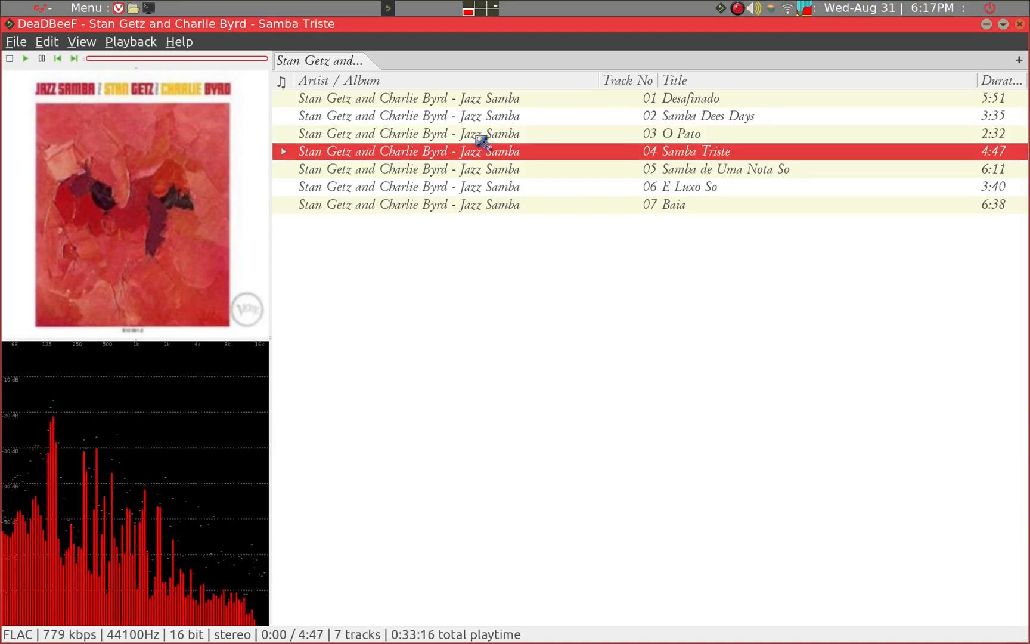
pyautogui.press('b')
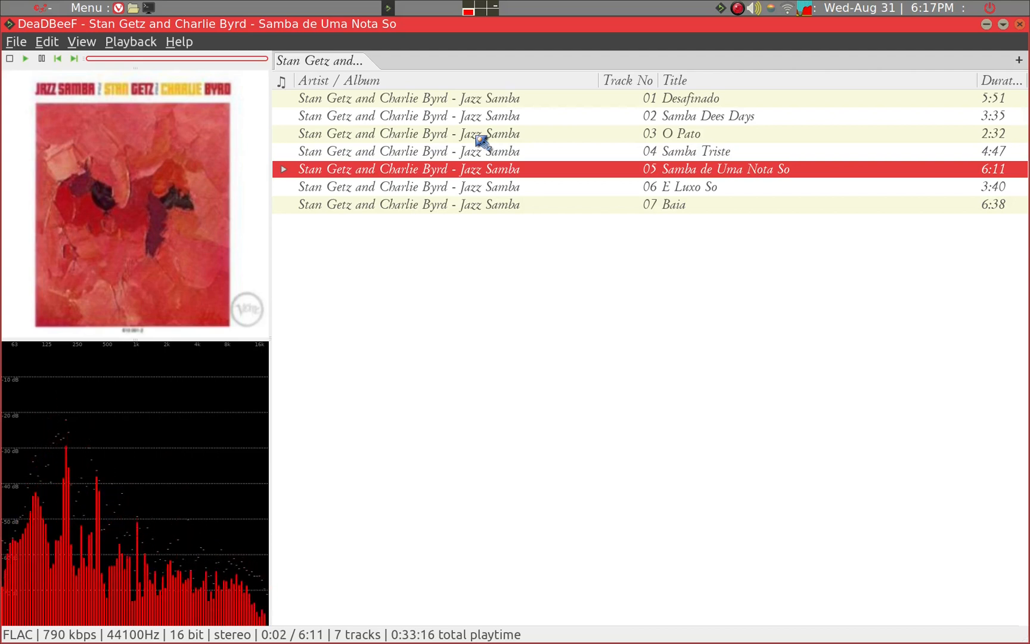
pyautogui.press('c')
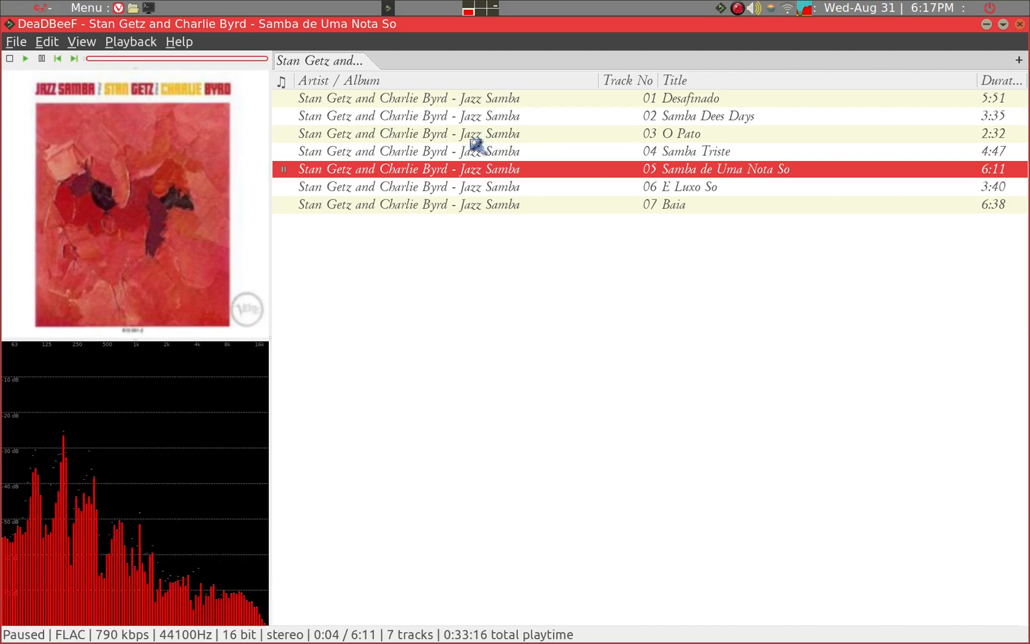
pyautogui.click(987, 25)
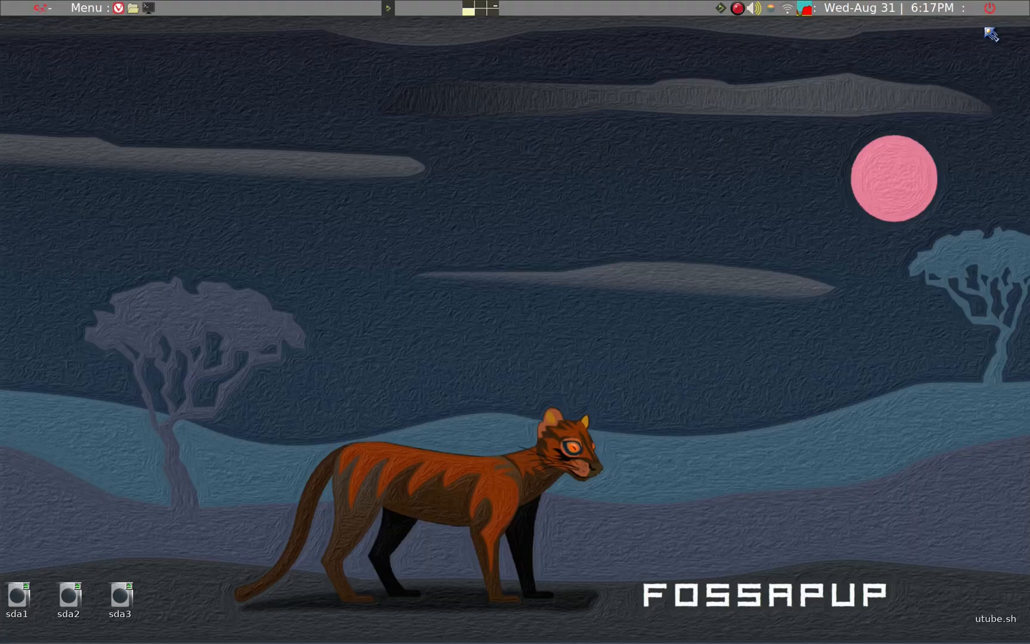